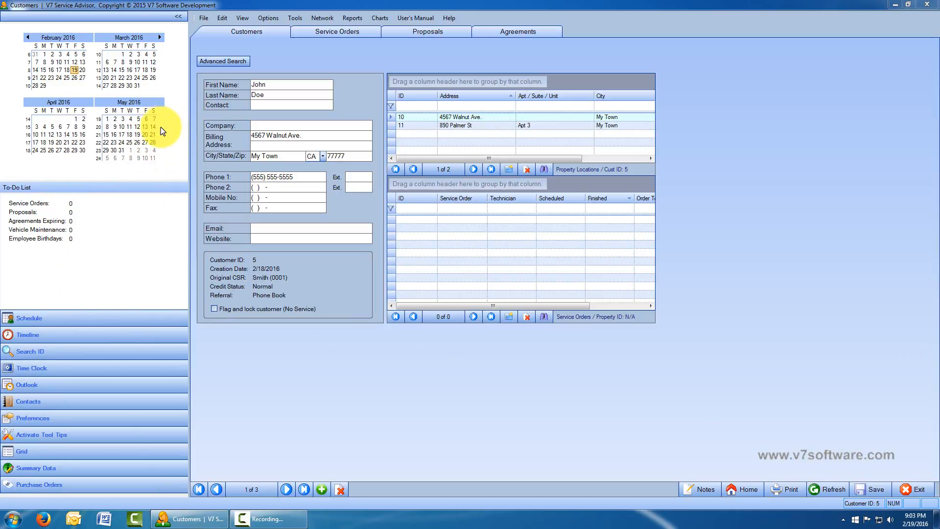
- Widen the calendar panel, shrink the calendar above the To-Do List, then collapse the side panel to icons
click(190, 121)
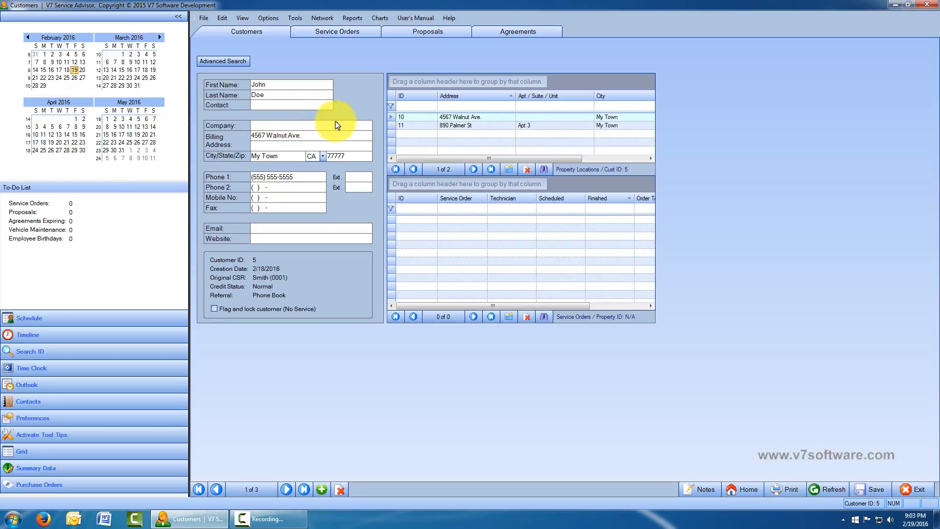
drag(336, 122, 439, 124)
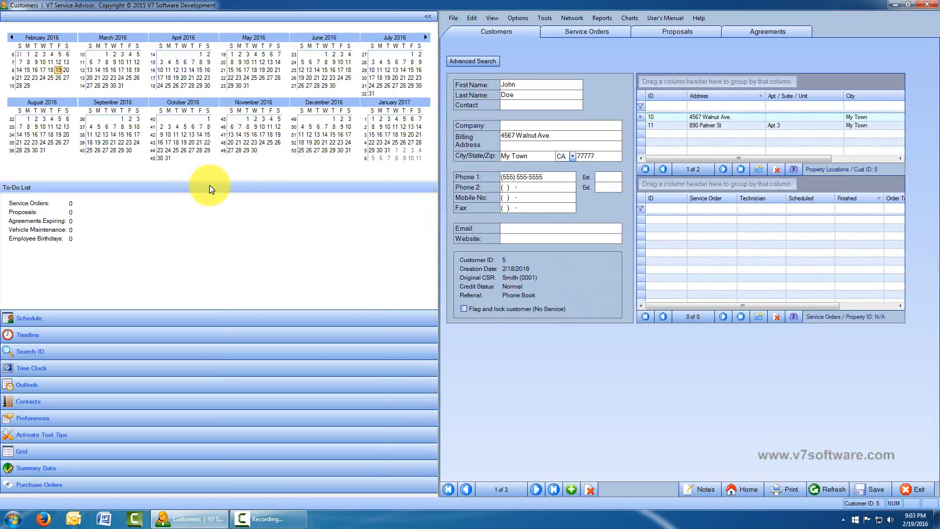
drag(211, 181, 194, 154)
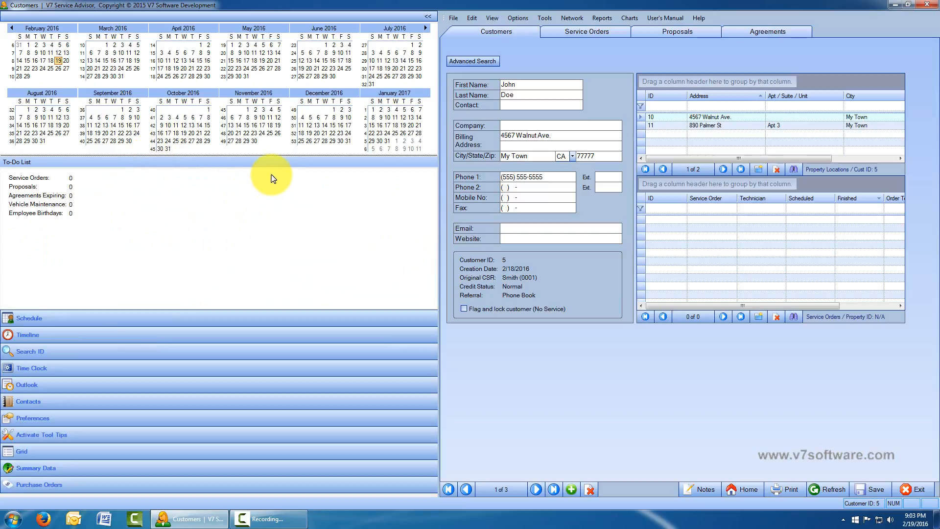
click(427, 16)
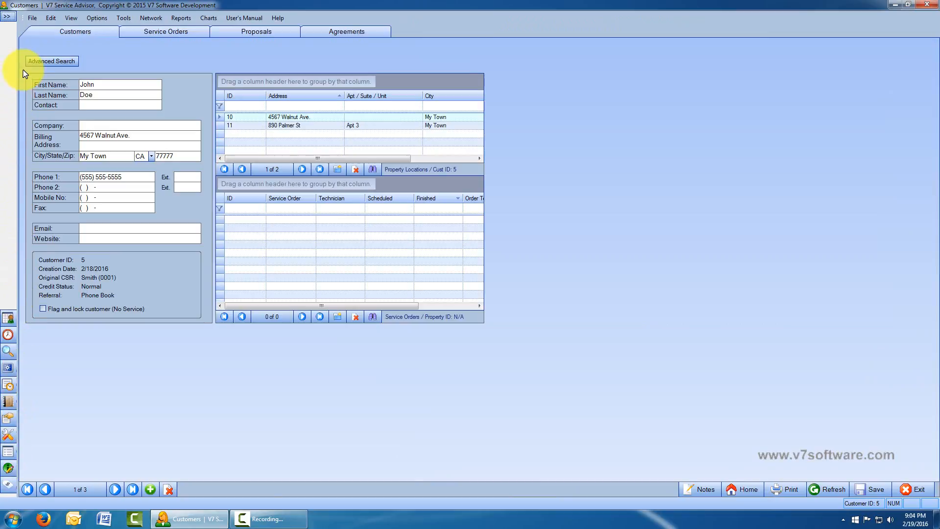
- Expand and widen the side panel, then restore it at its default width
click(7, 17)
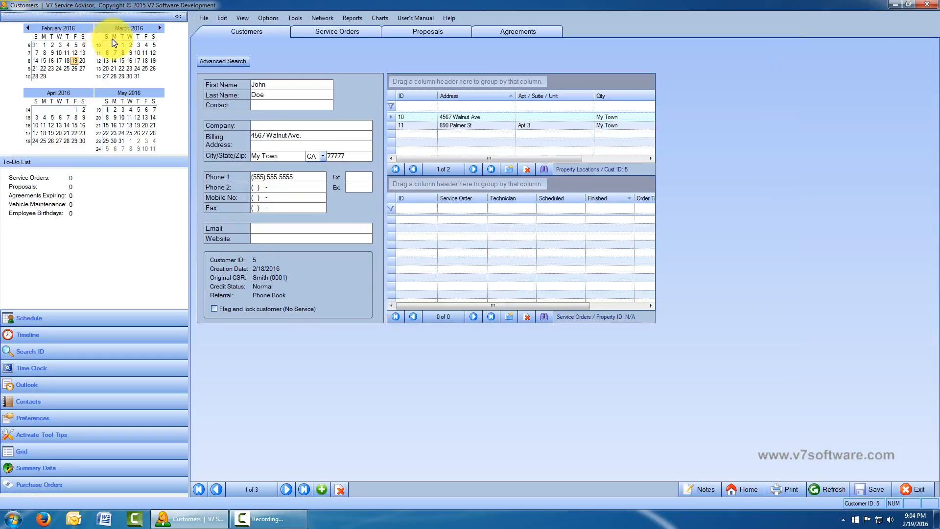
drag(188, 72, 307, 87)
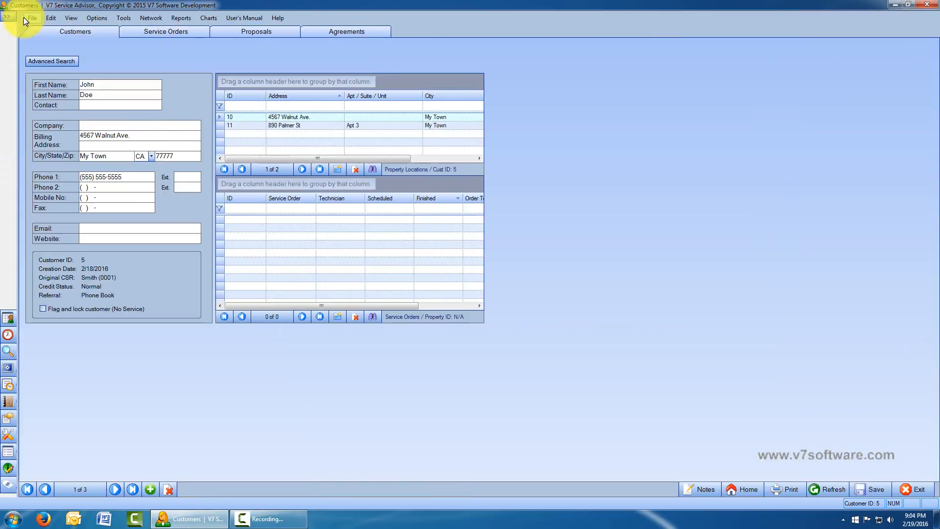
click(6, 18)
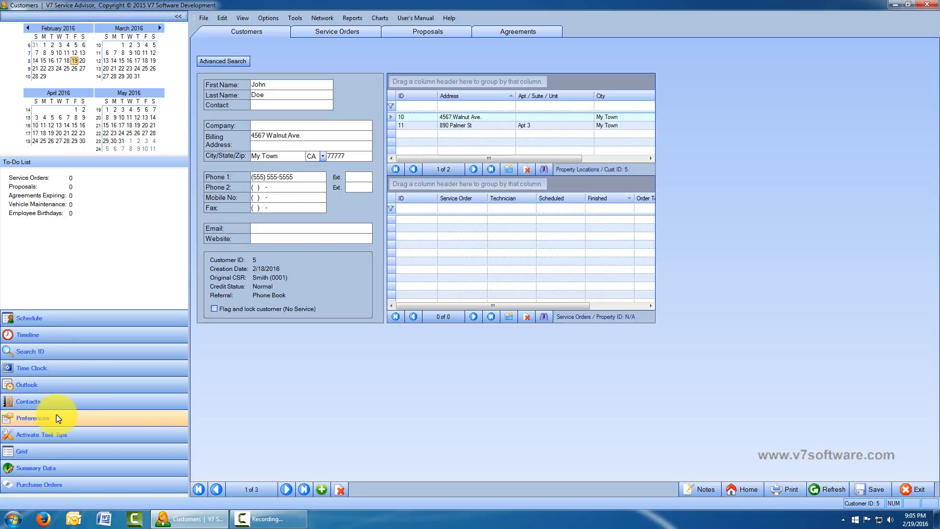
- Look at the Options menu, dismiss it, and open Company / Preferences from the navigation bar
click(269, 19)
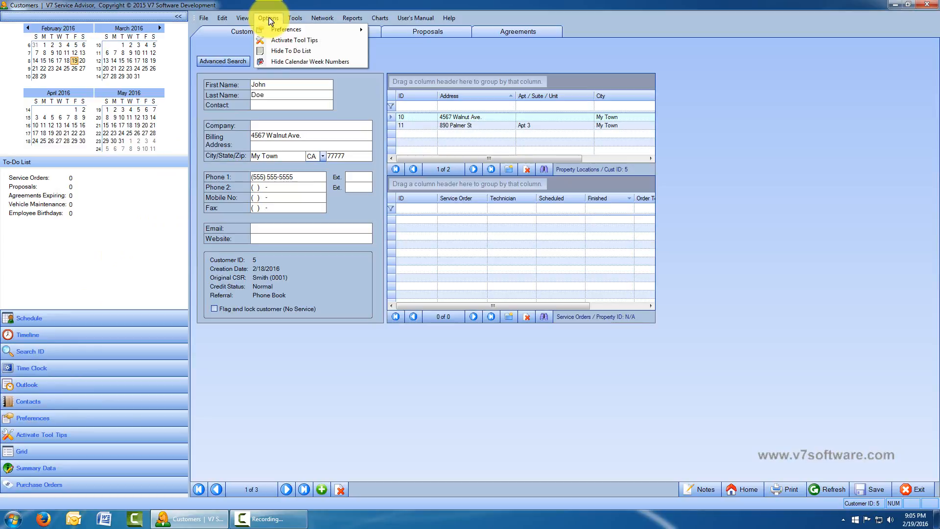
mouse_move(274, 29)
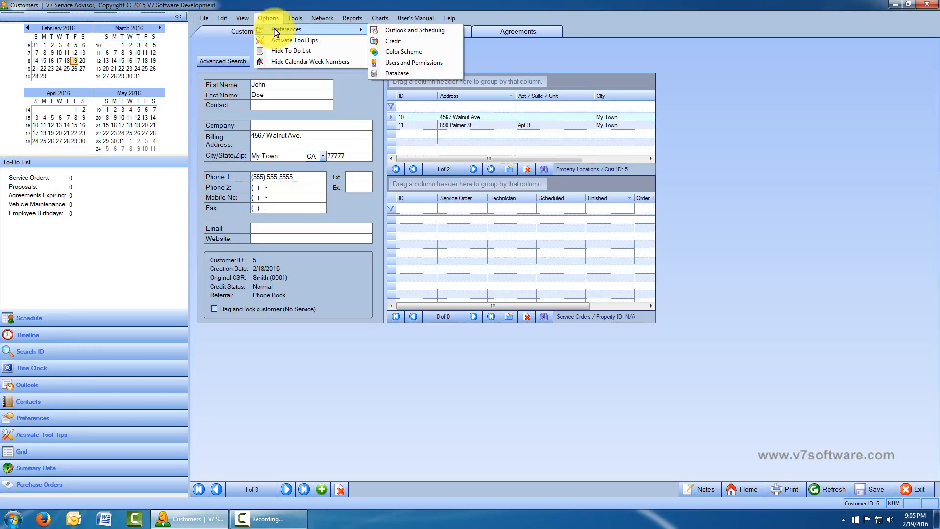
click(320, 376)
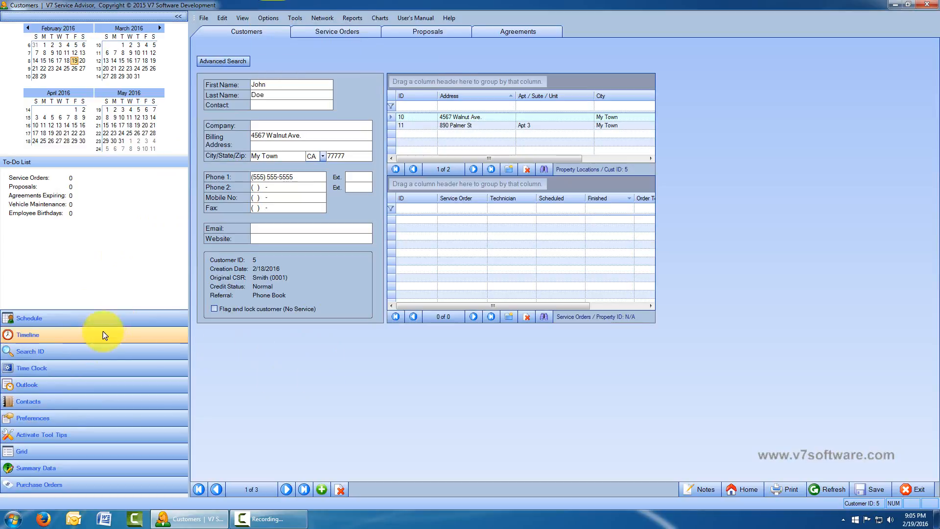
click(57, 419)
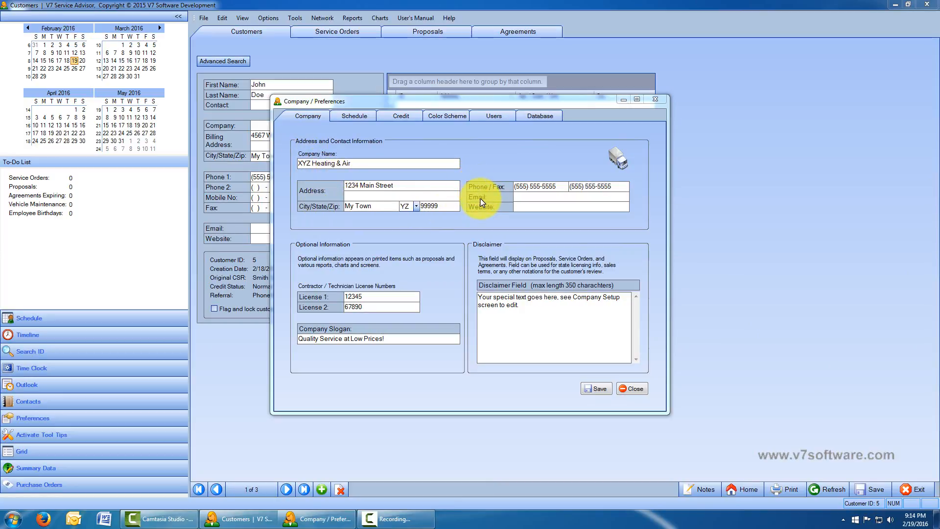
- Append a comma and a second contractor licence number to License 1, then save
click(370, 296)
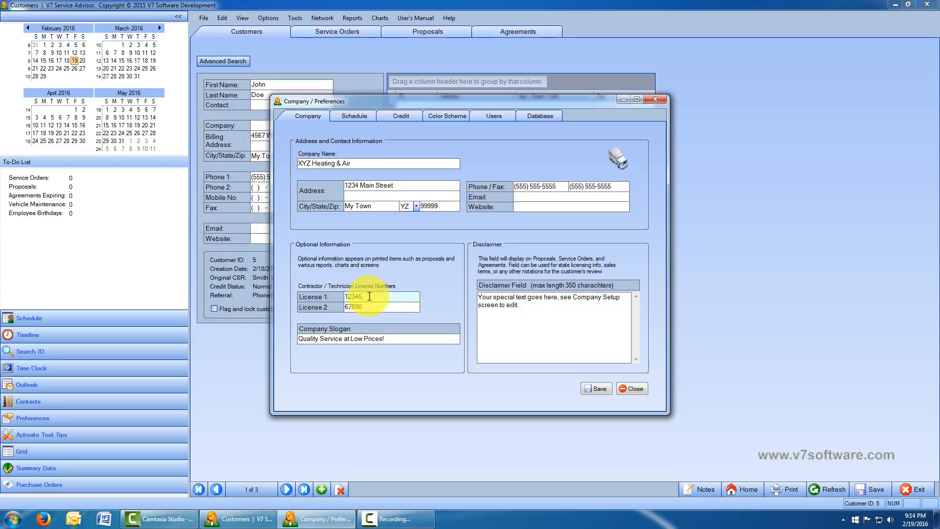
text(, 556878GF)
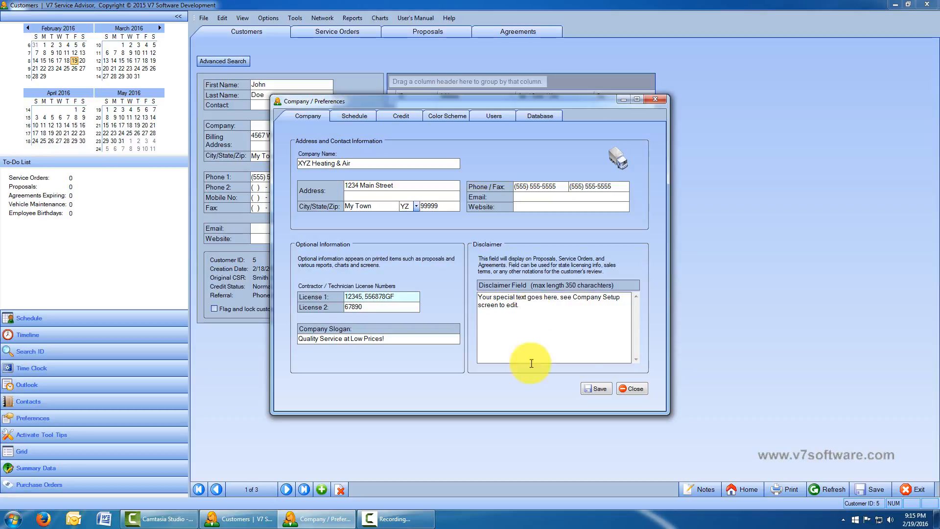
click(590, 392)
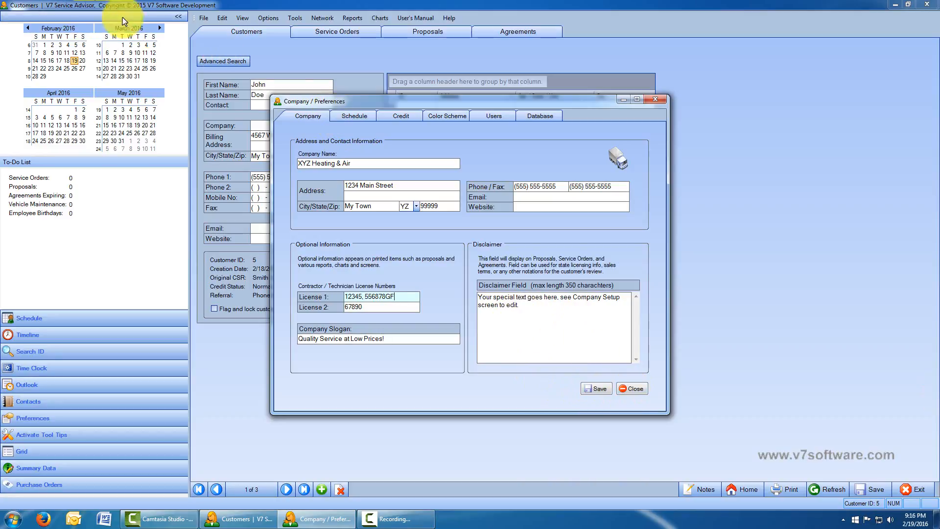
- Go to the Schedule tab and open the dispatch calendar Categories dialog
click(345, 116)
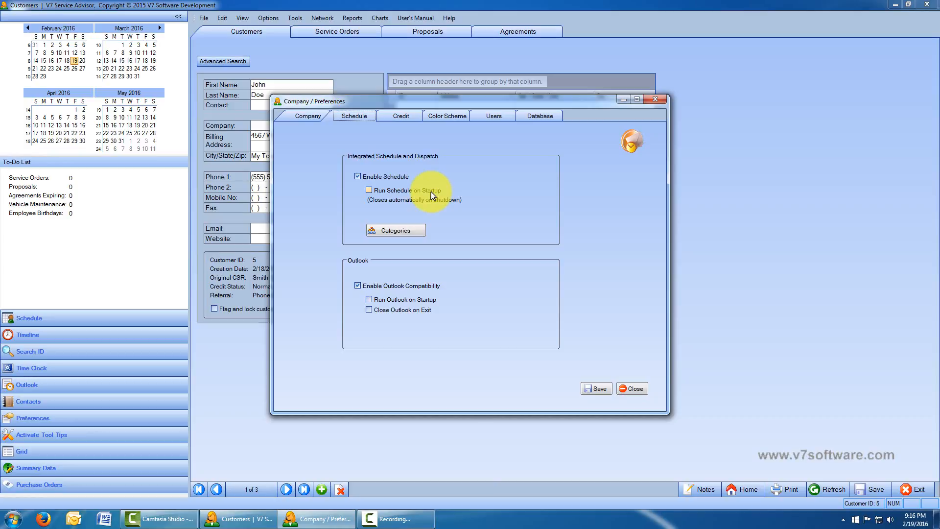
click(392, 232)
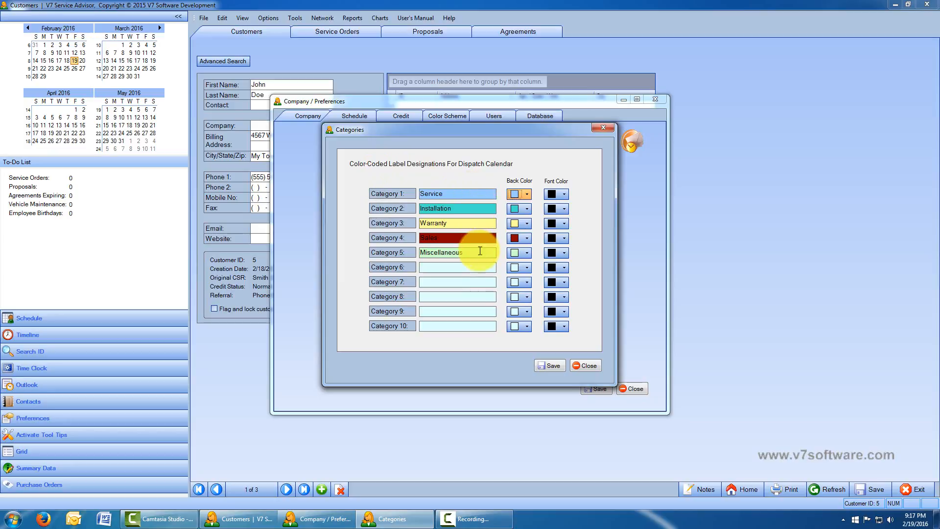
- Try olive and cyan backgrounds and red and dark green text for the Service category
click(527, 195)
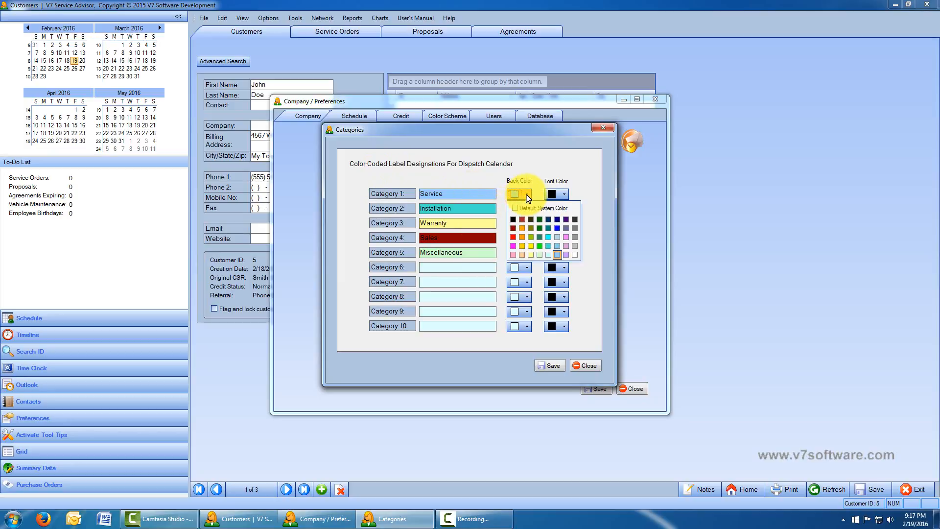
click(529, 229)
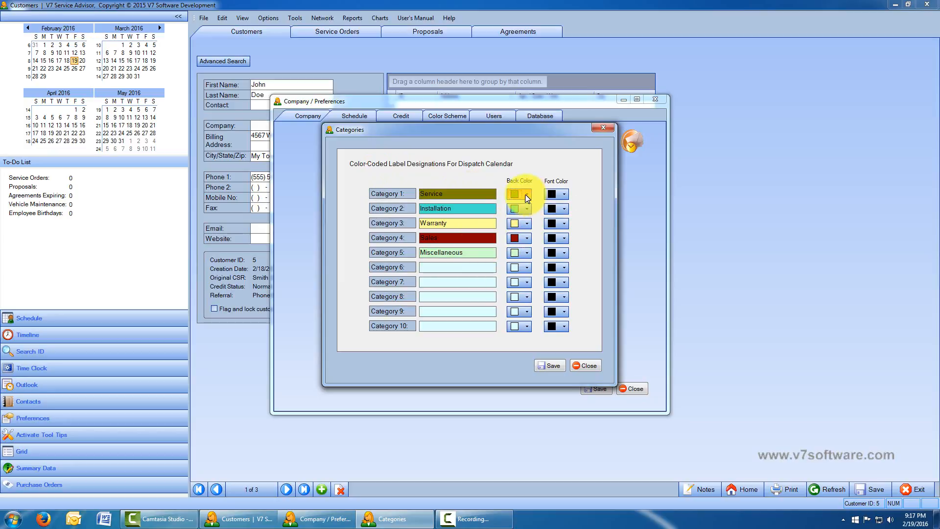
click(525, 195)
click(552, 237)
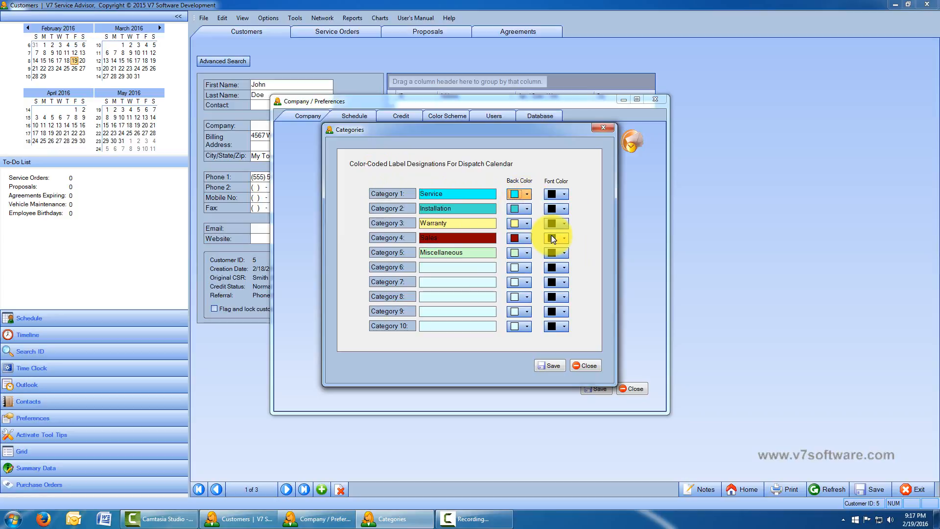
click(564, 195)
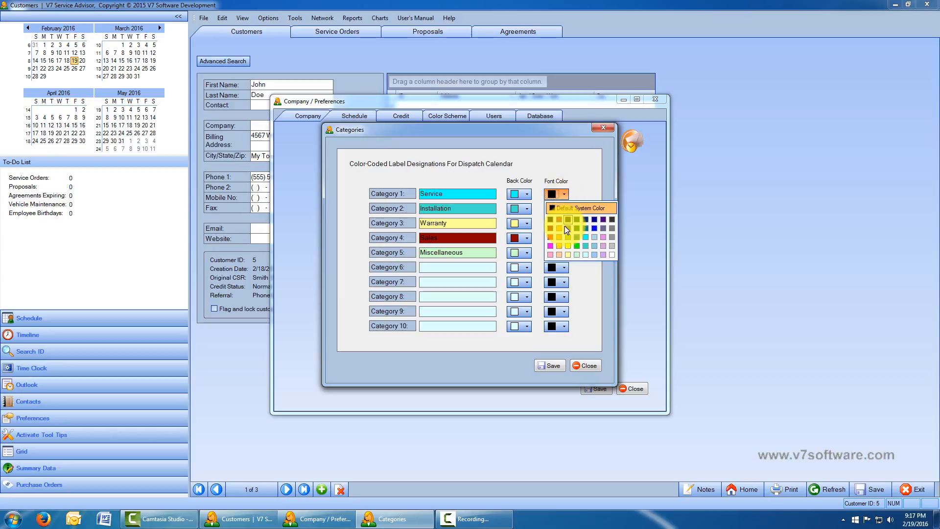
click(552, 237)
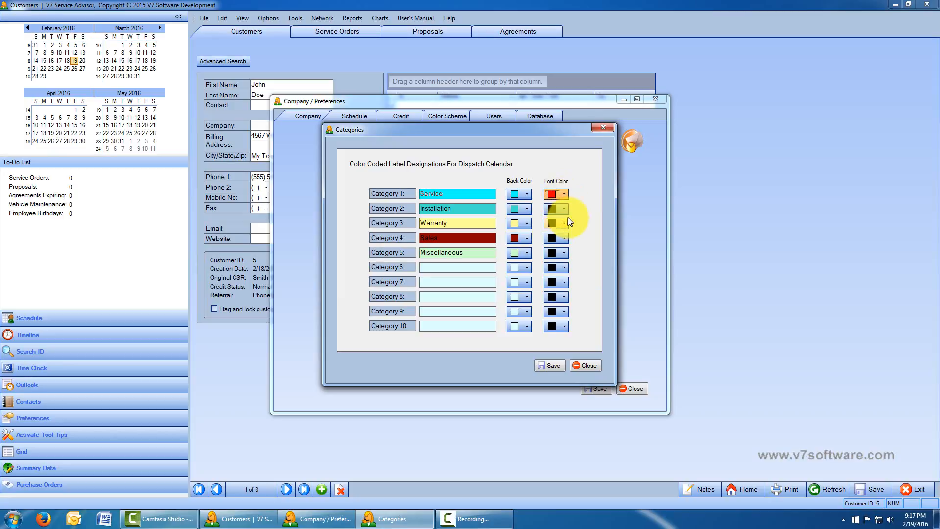
click(564, 197)
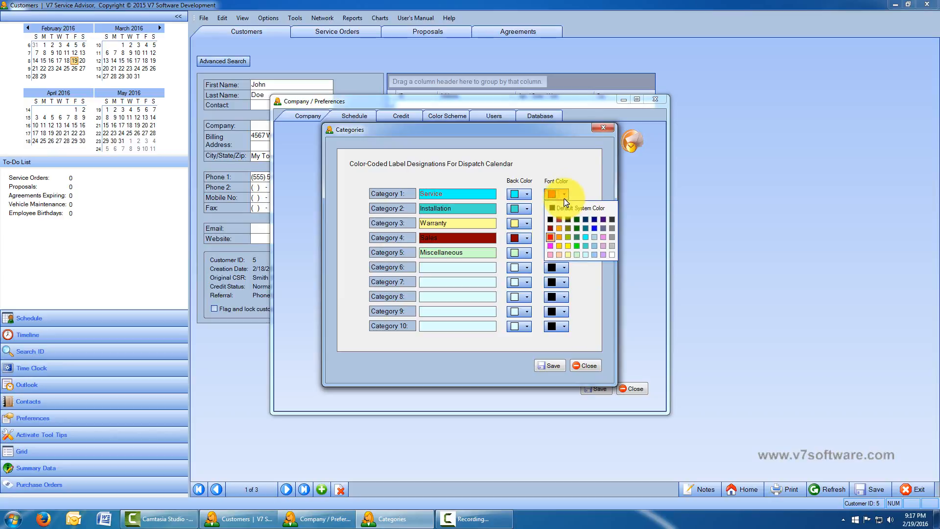
click(579, 237)
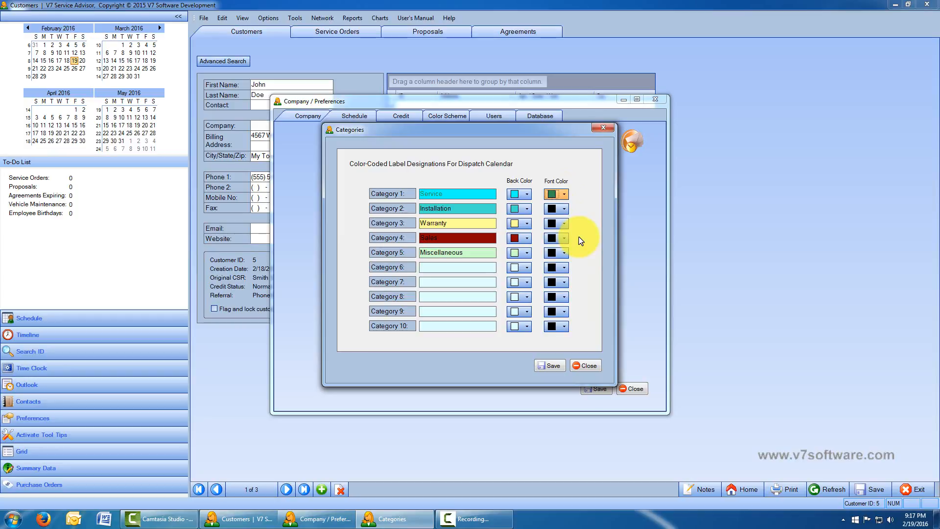
- Set the Service label's text and background colours back to Default System Color
click(567, 197)
click(556, 210)
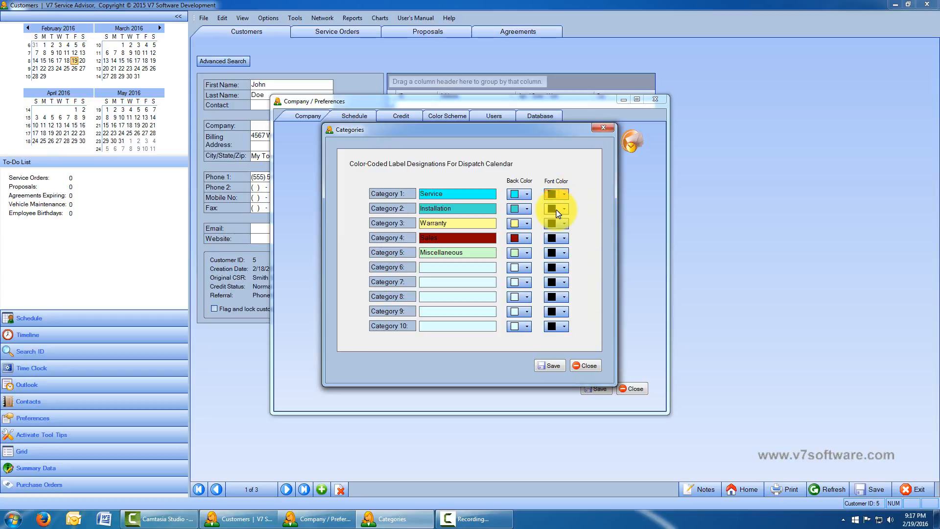
click(527, 194)
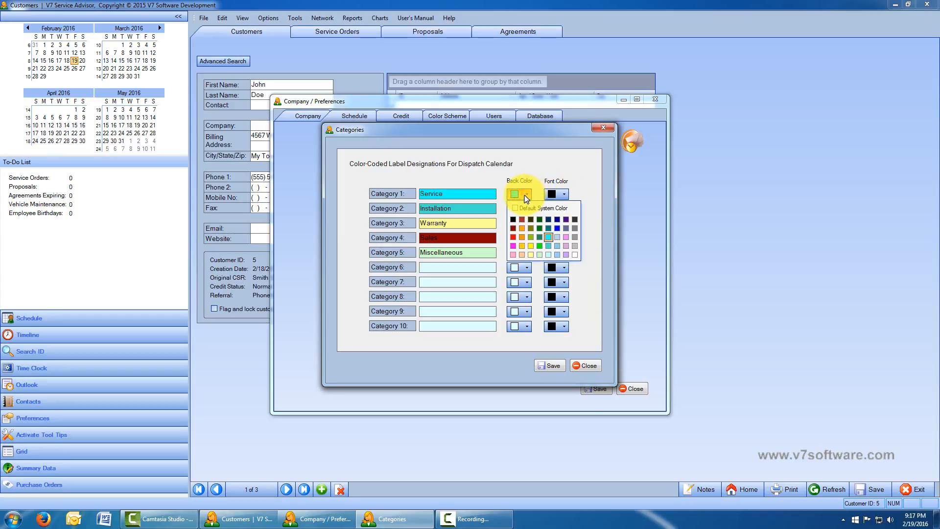
click(527, 209)
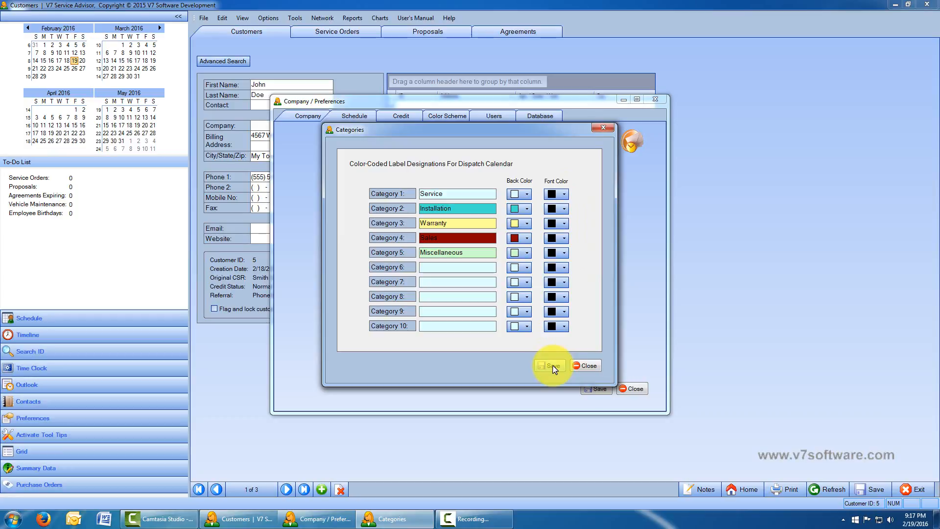
- Close Categories, open the Credit tab, and step through the Billable and Cash Only statuses
click(596, 365)
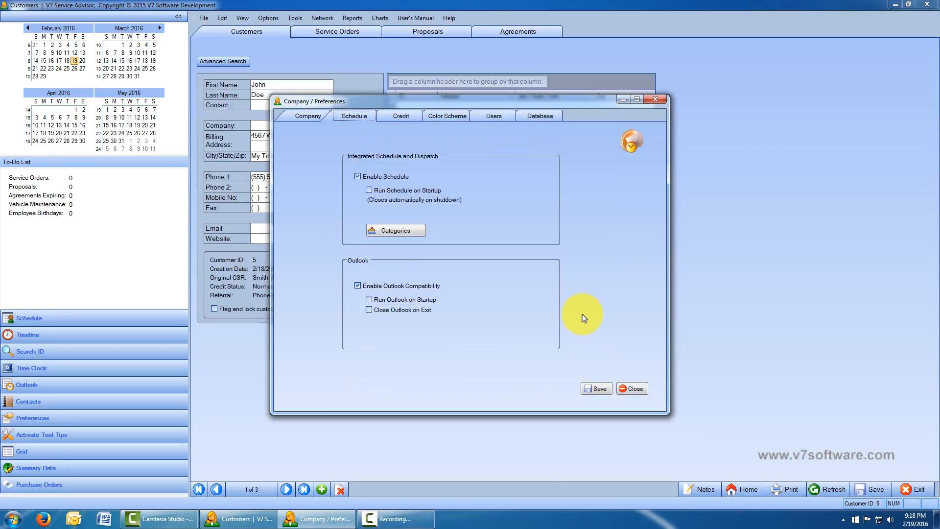
click(400, 114)
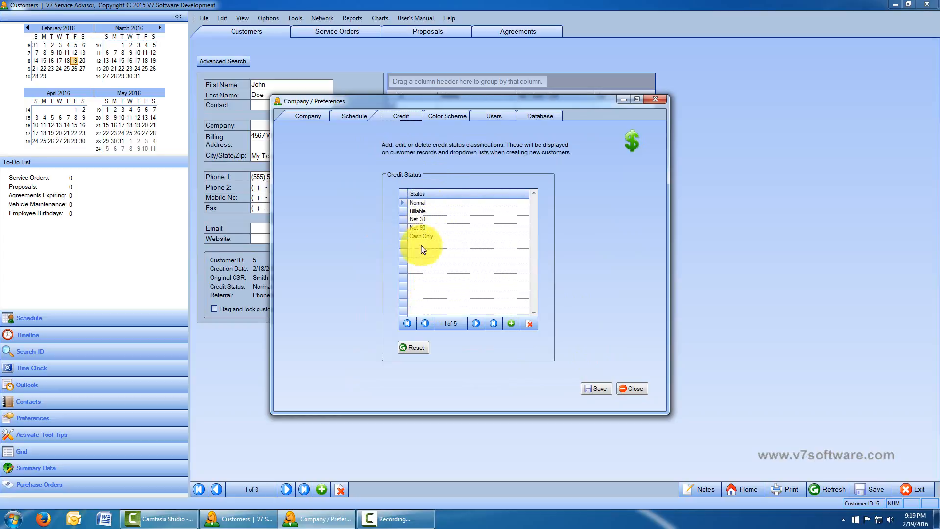
click(475, 323)
click(475, 324)
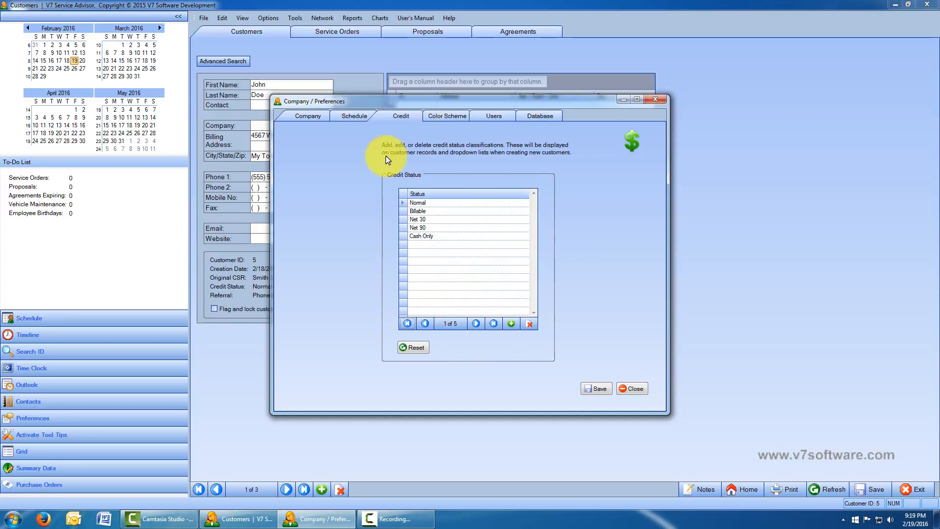
- Show the Color Scheme tab with Office 1 and All Blue, moving the preferences window right
click(448, 118)
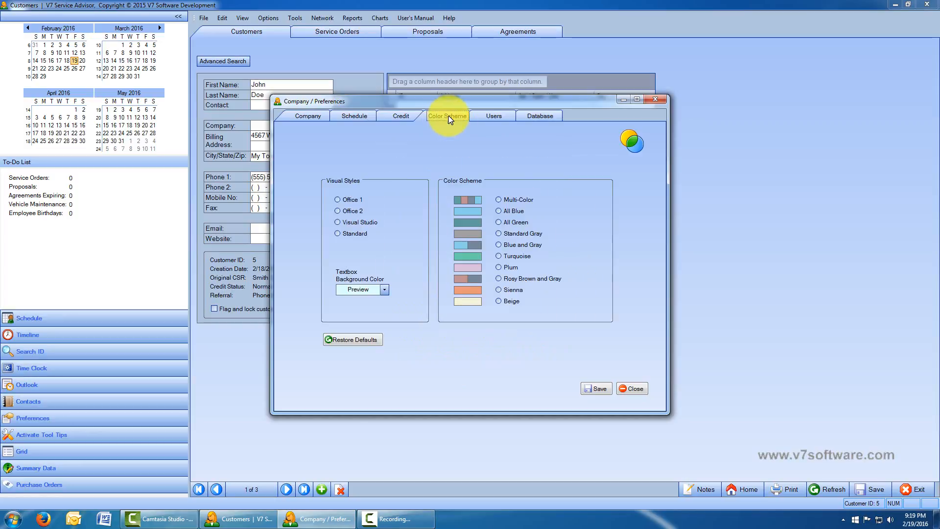
drag(443, 103, 557, 77)
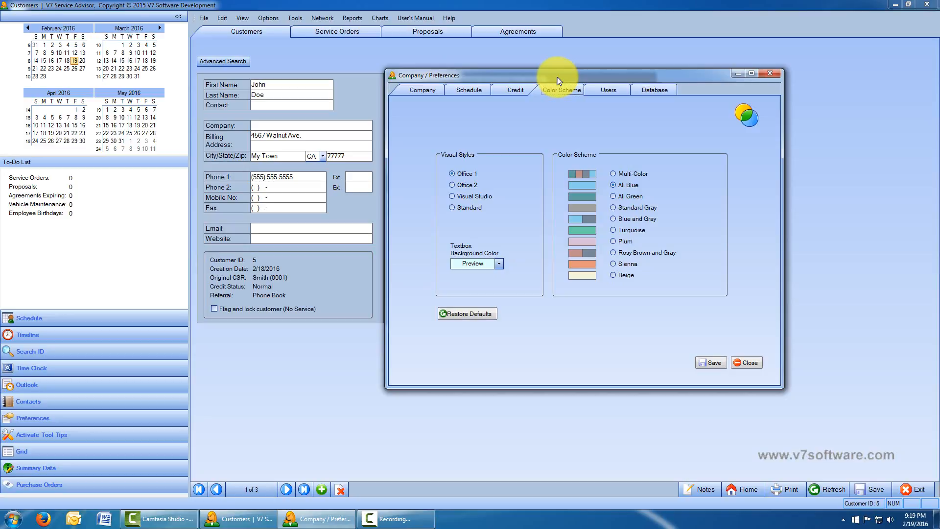
drag(479, 76, 512, 75)
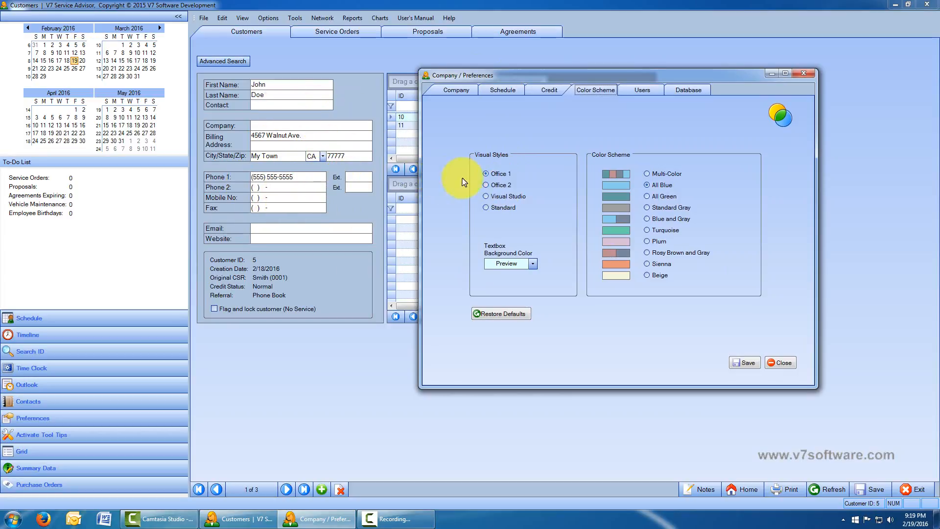
click(486, 186)
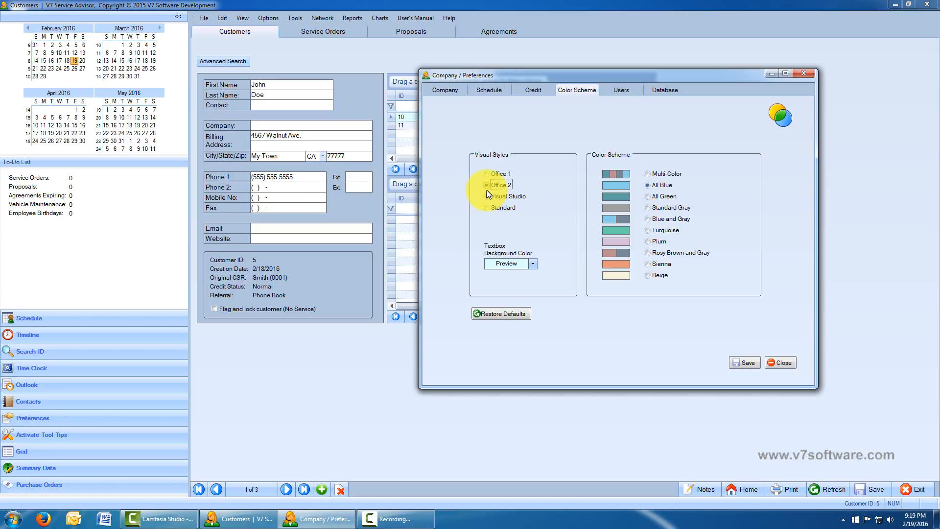
click(487, 196)
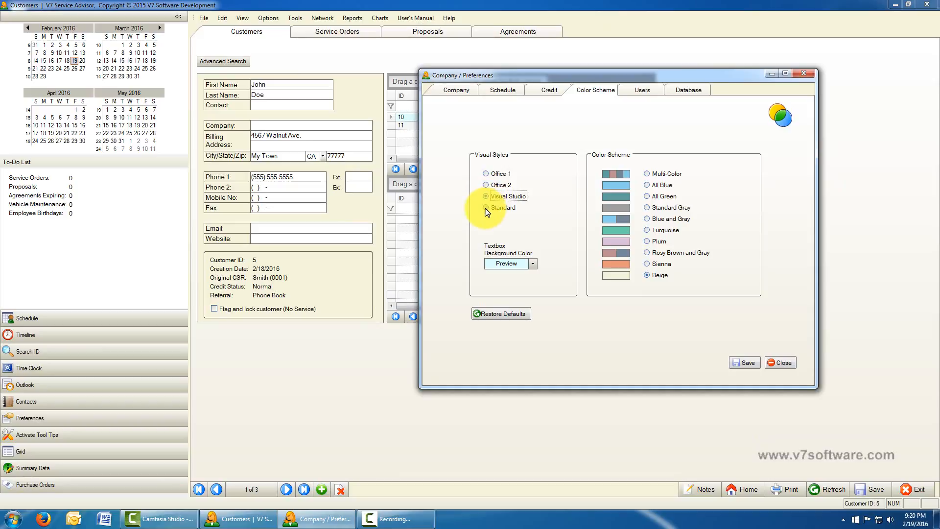
click(486, 208)
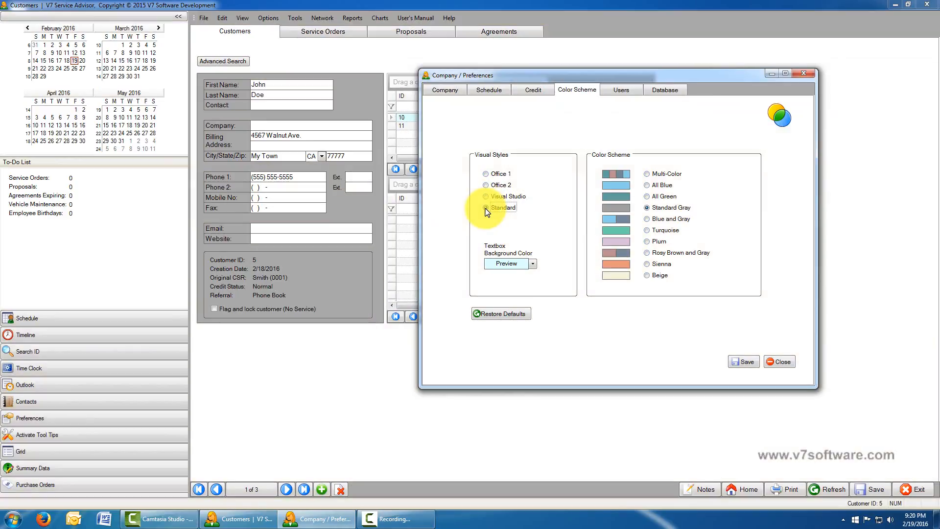
click(487, 173)
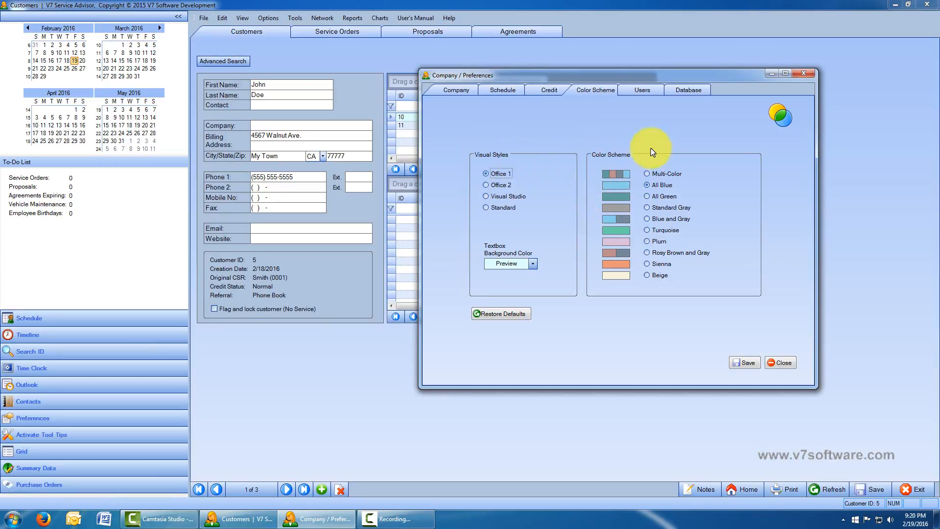
click(648, 174)
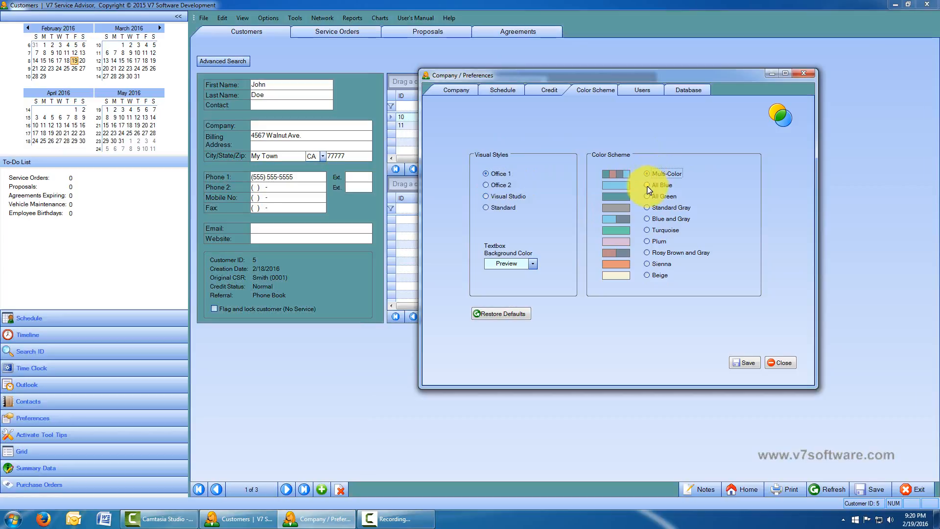
click(648, 185)
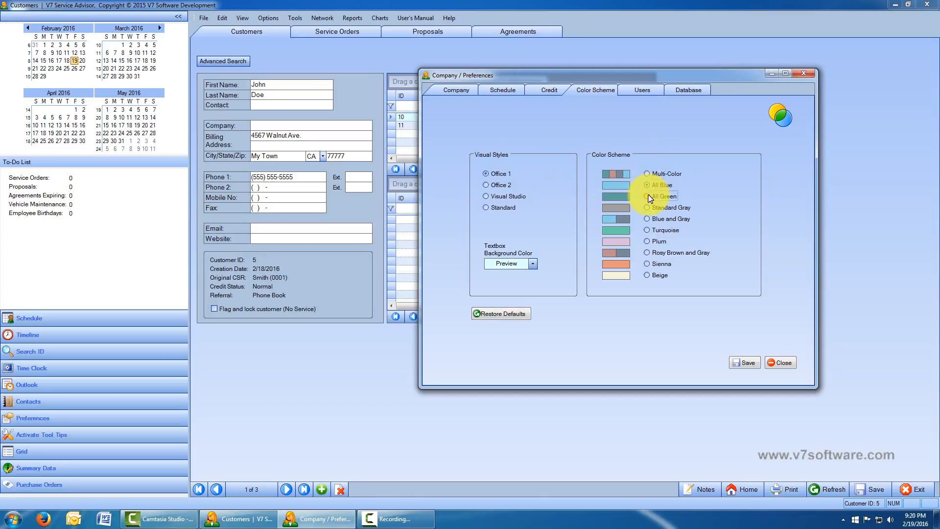
click(649, 195)
click(648, 207)
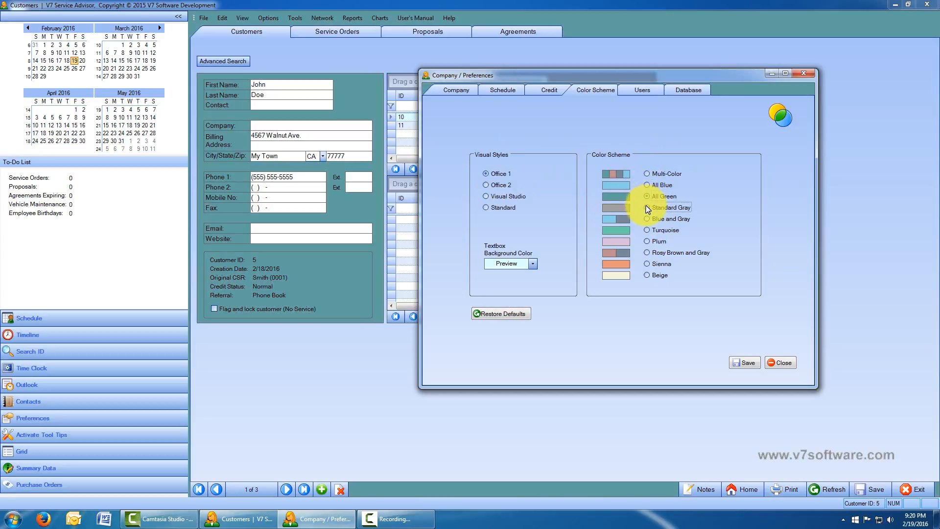
click(647, 230)
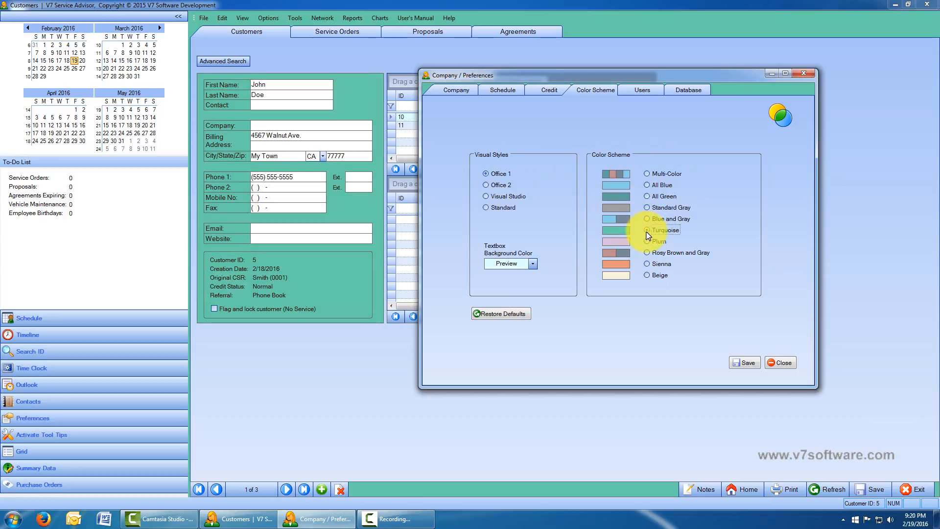
click(646, 241)
click(645, 252)
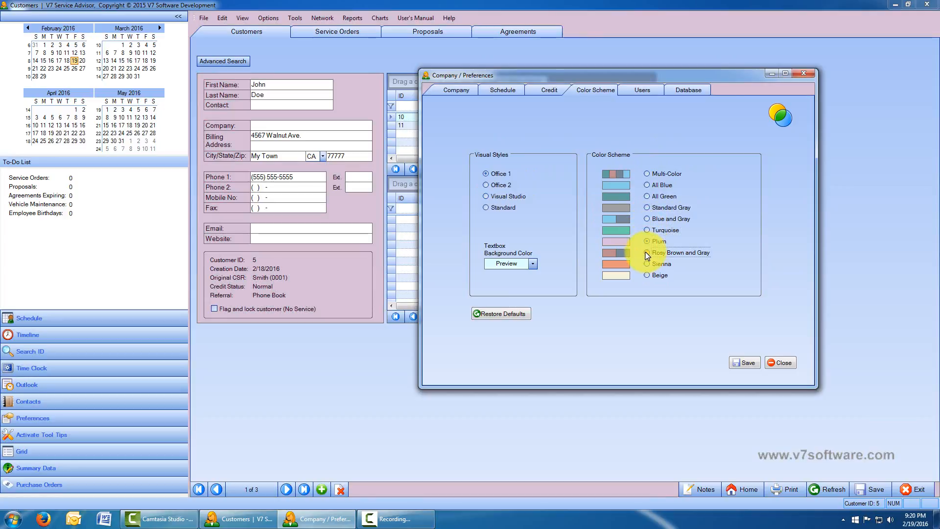
click(646, 264)
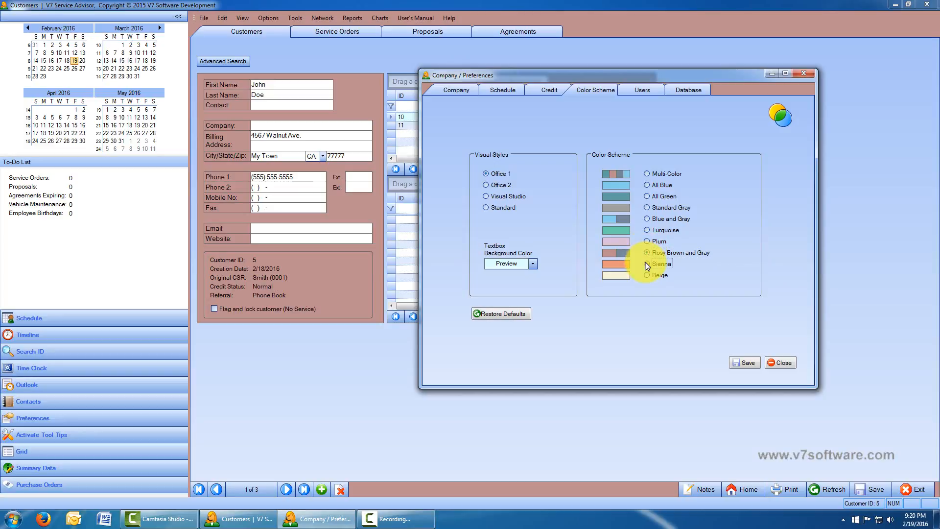
click(647, 275)
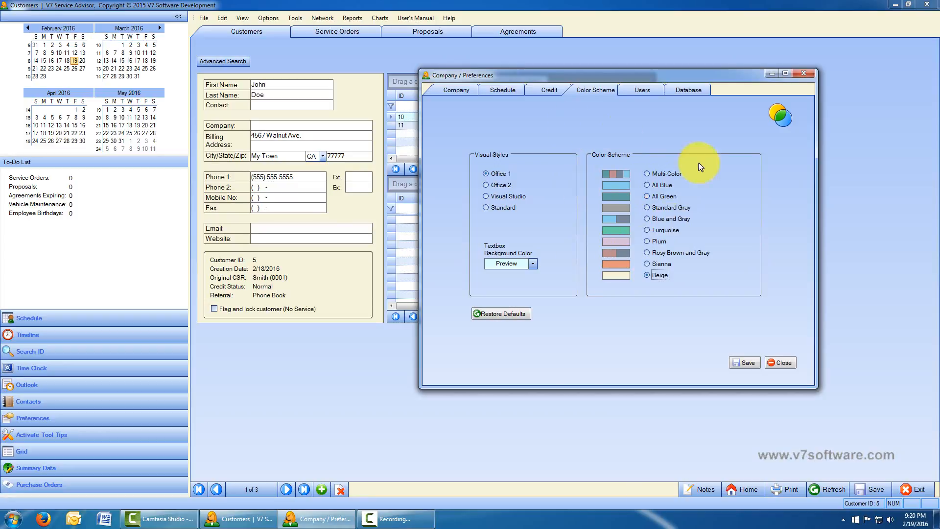
click(646, 185)
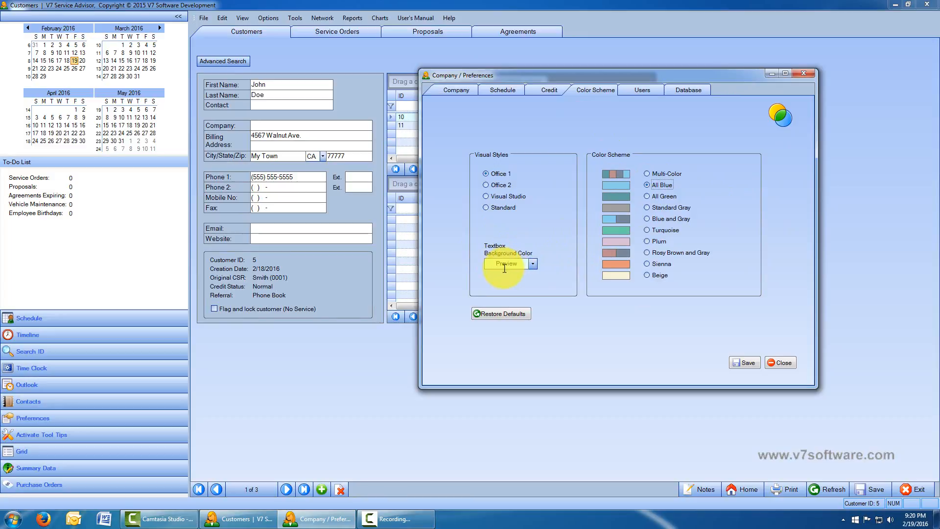
- Set the Textbox Background Color to yellow in the Color Scheme preferences
click(325, 126)
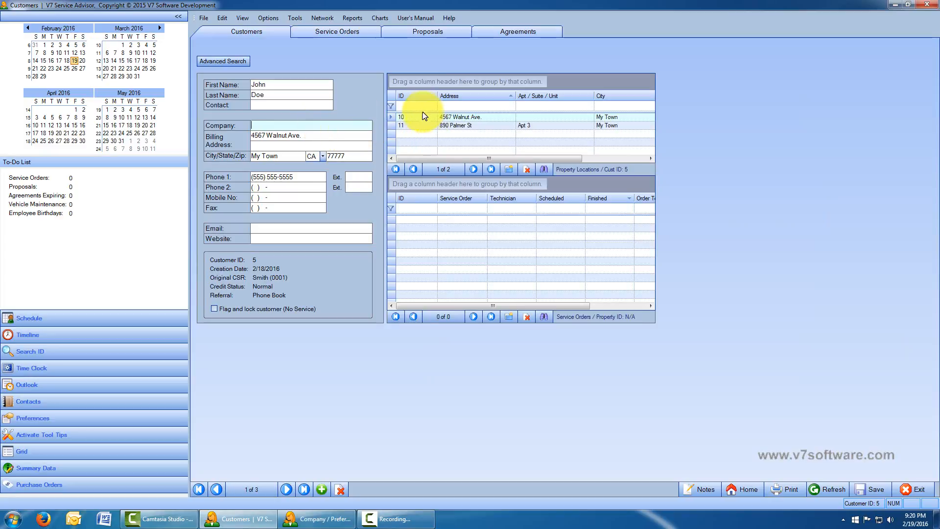
click(318, 519)
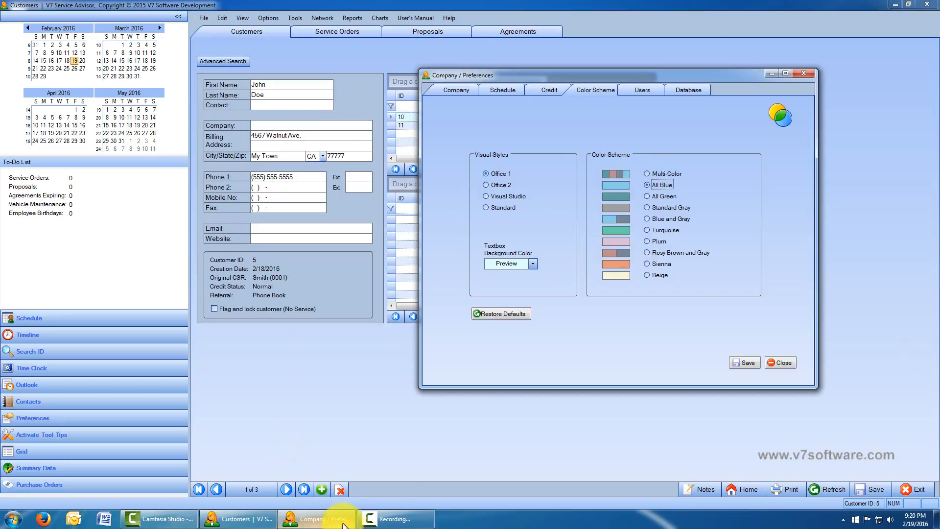
click(532, 265)
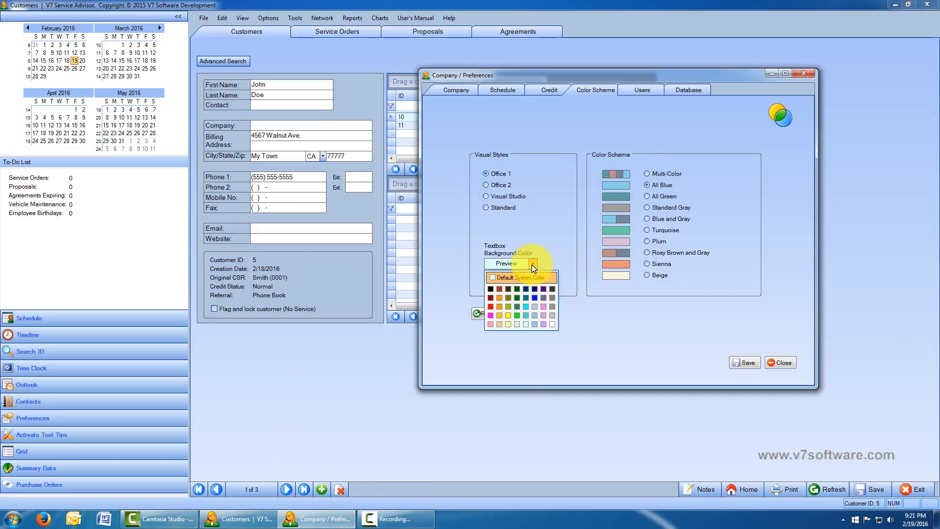
click(510, 316)
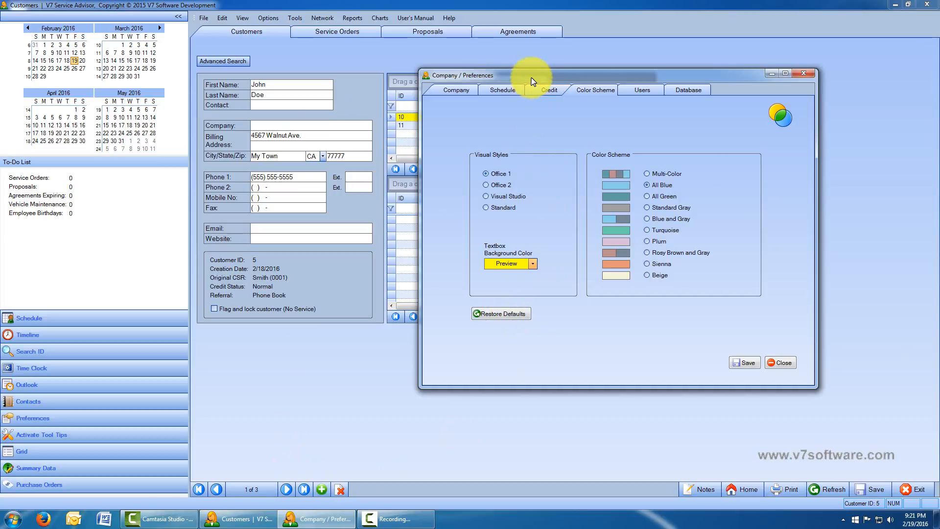
- Preview the yellow background in the Billing Address, City and Phone 1 fields
drag(531, 77, 632, 96)
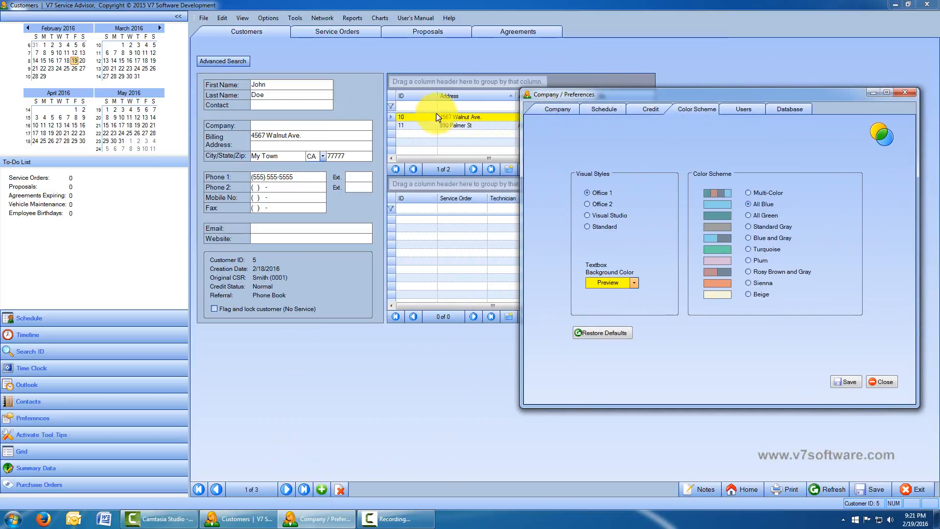
click(331, 126)
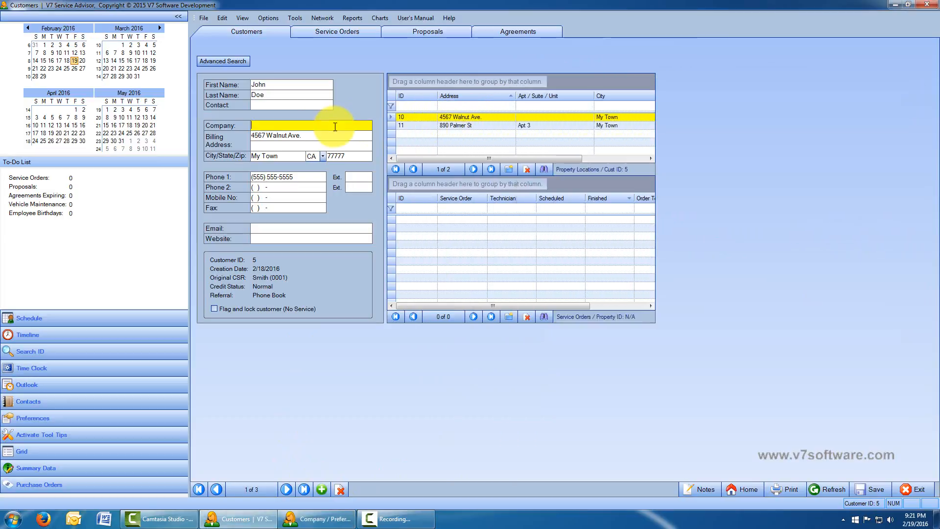
click(333, 137)
click(300, 157)
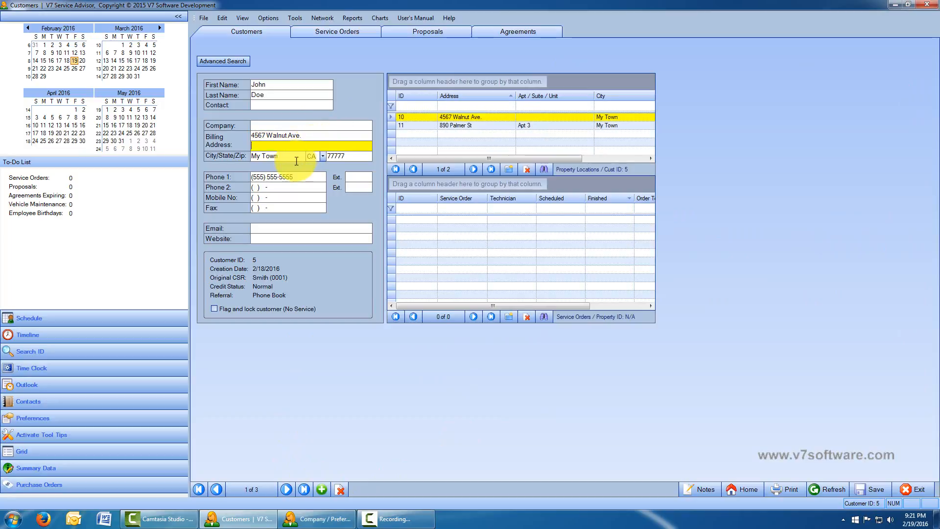
click(315, 181)
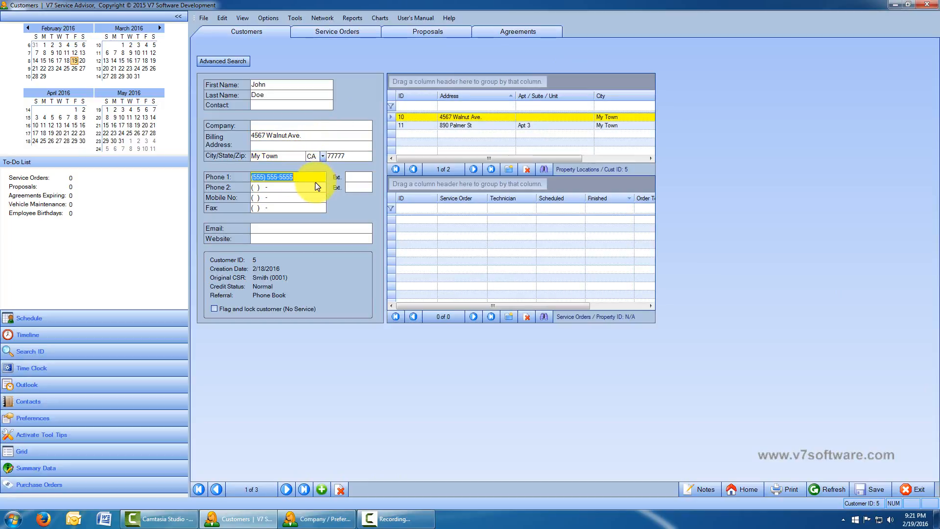
- Set the Textbox Background Color back to Default System Color
click(316, 518)
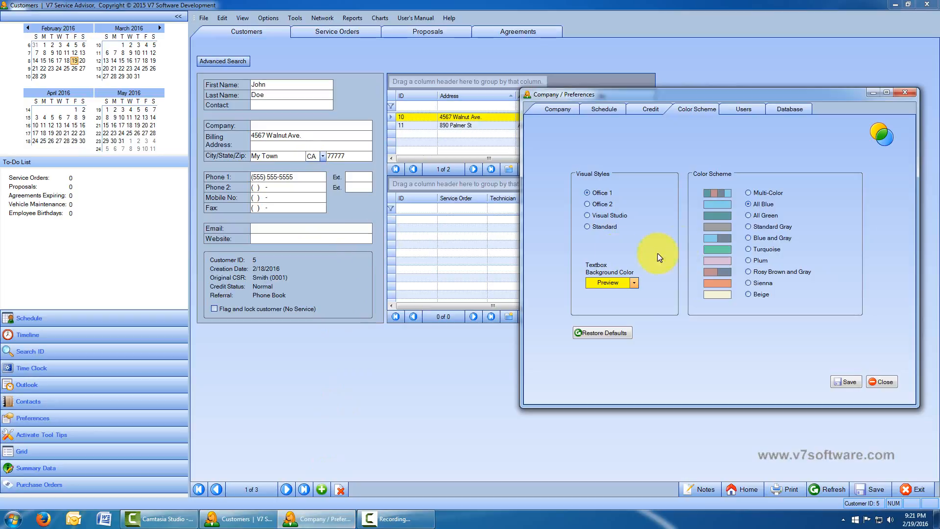
click(634, 282)
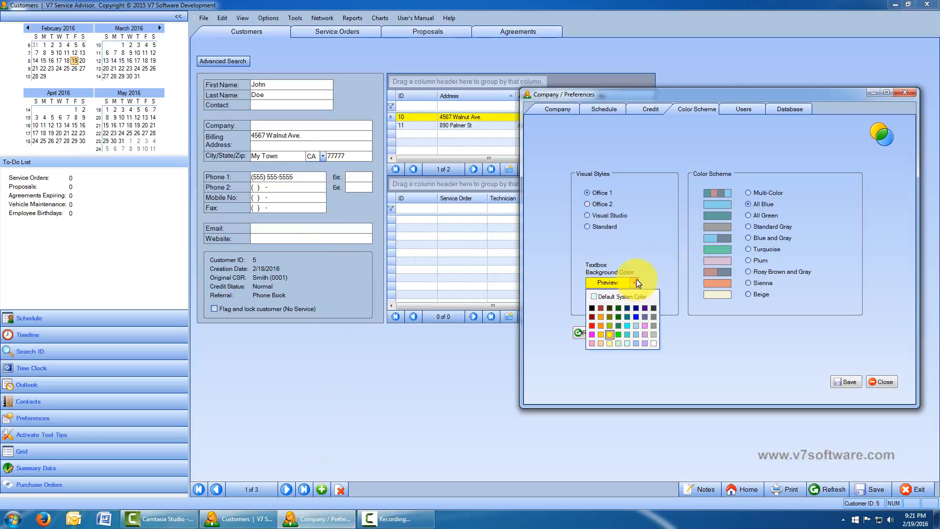
click(607, 297)
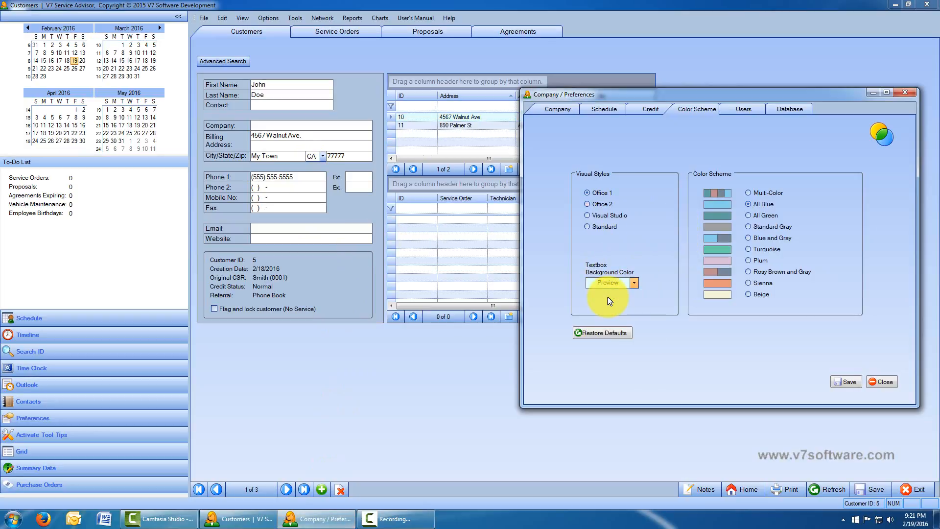
- Restore the default colour scheme, reselect Office 1 visual style, and show the Users tab
drag(717, 96, 461, 67)
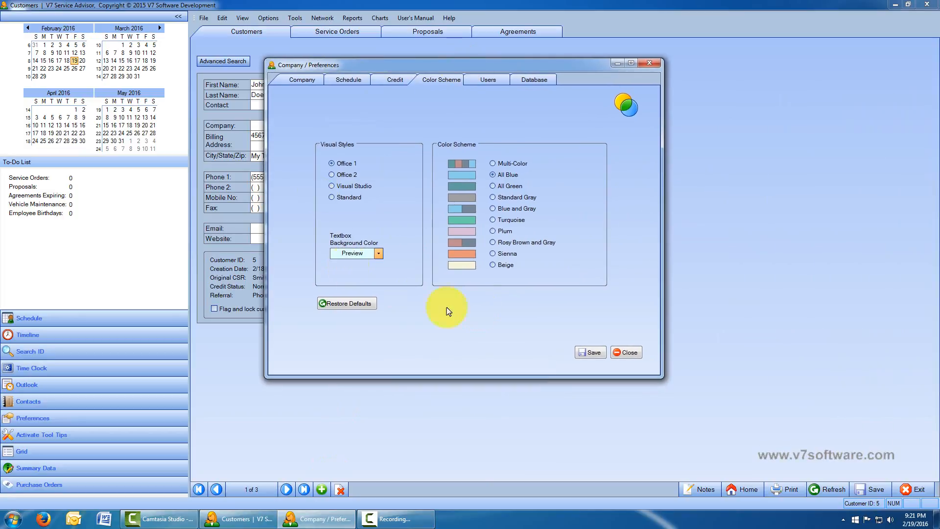
click(348, 304)
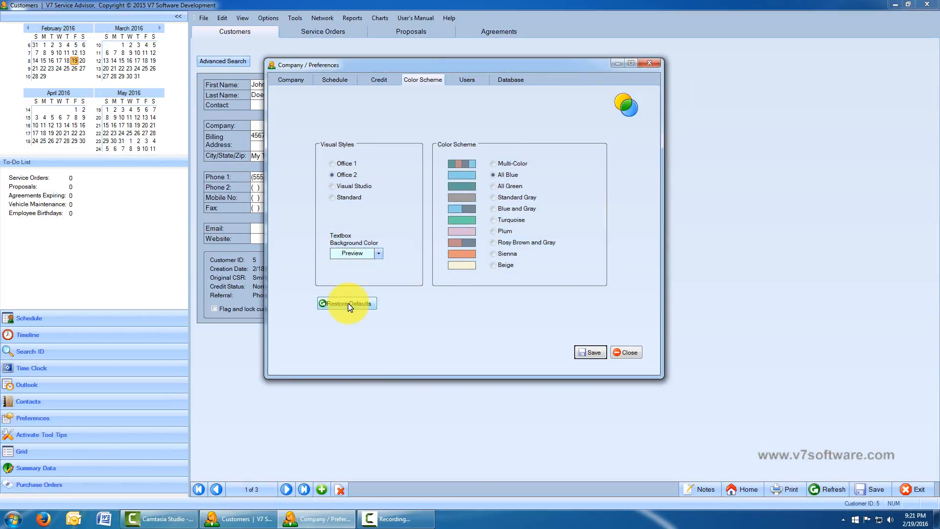
click(345, 164)
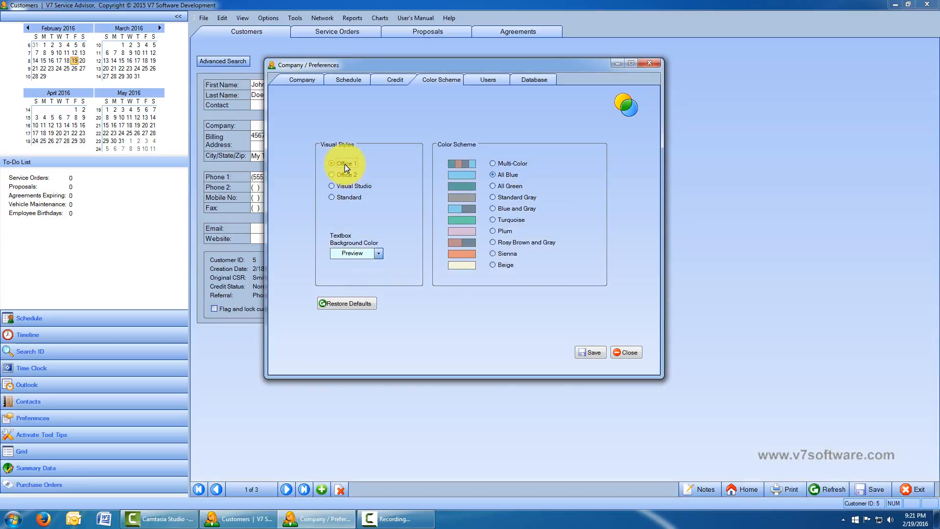
drag(417, 65, 603, 64)
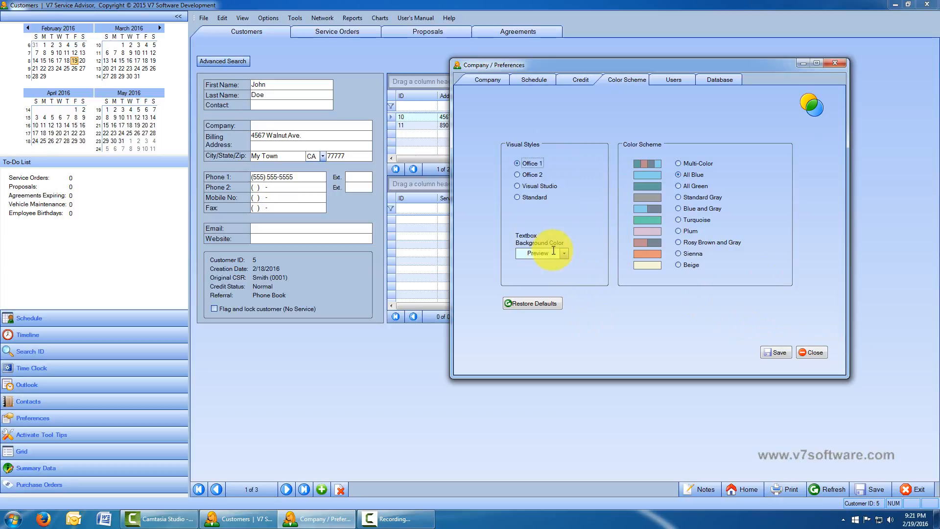
click(676, 78)
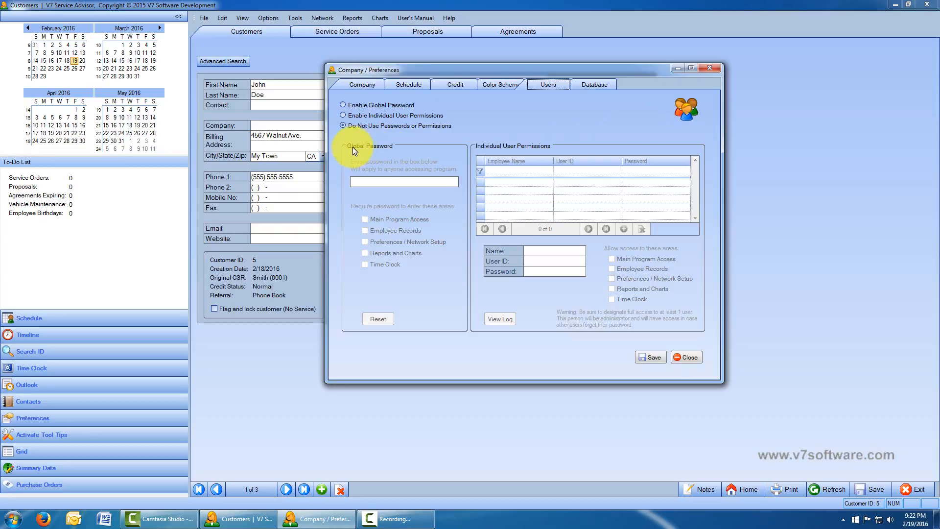
- Enable Global Password and require it for Main Program, Employee Records, Preferences, Reports and Time Clock
click(343, 105)
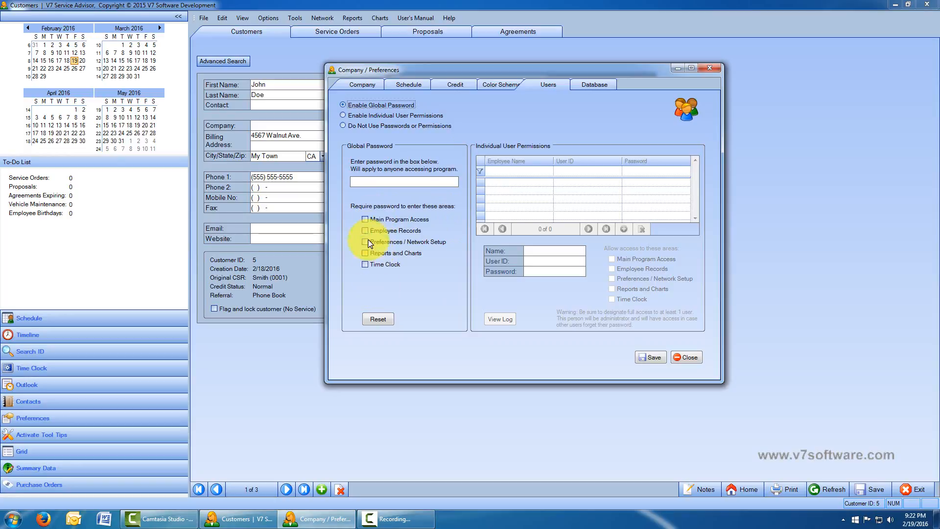
click(366, 220)
click(365, 231)
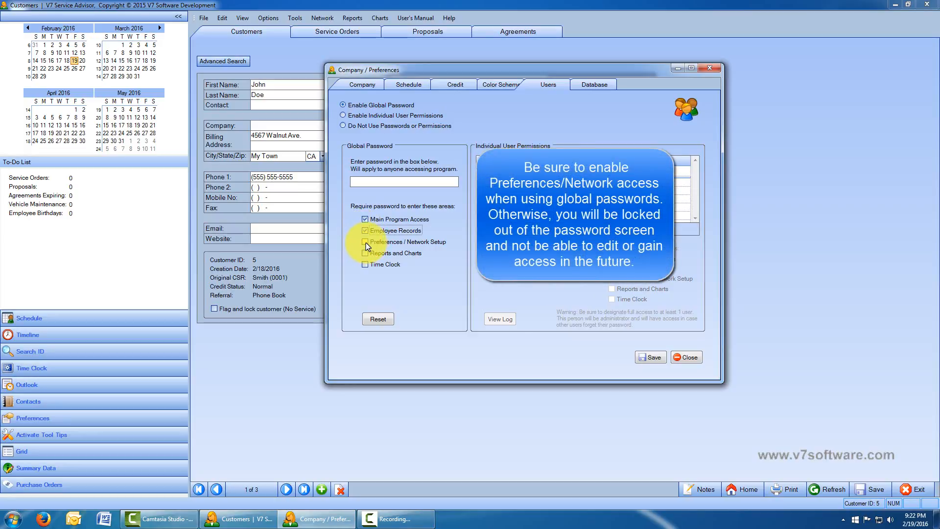
click(365, 241)
click(366, 254)
click(365, 264)
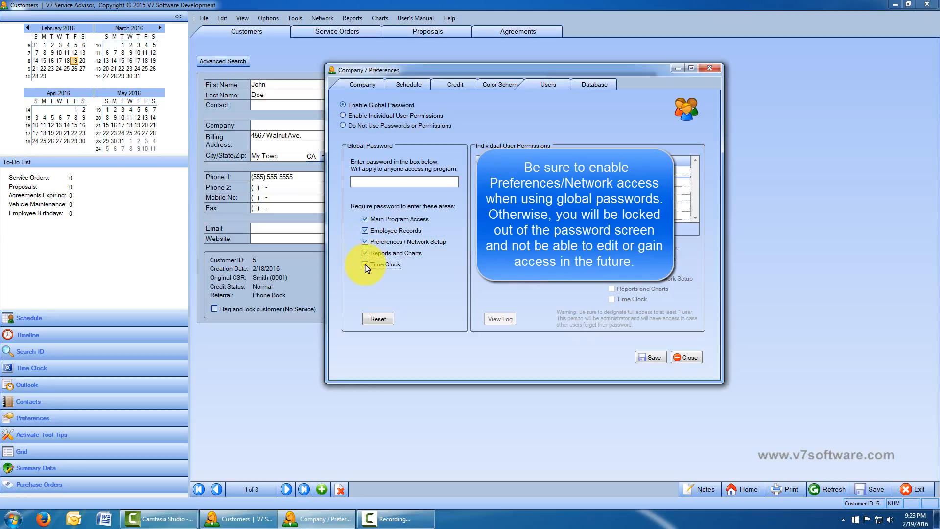
- Enter the global password and save the password settings
click(387, 182)
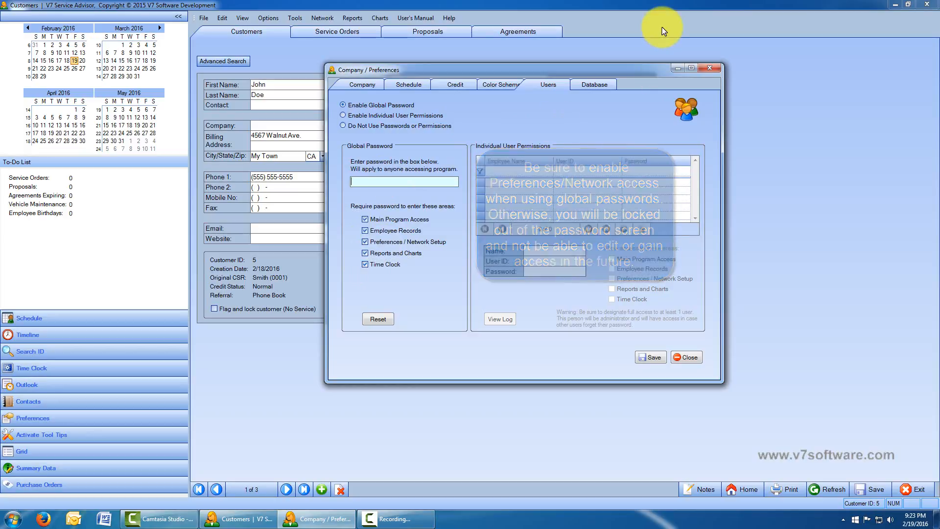
text(123456)
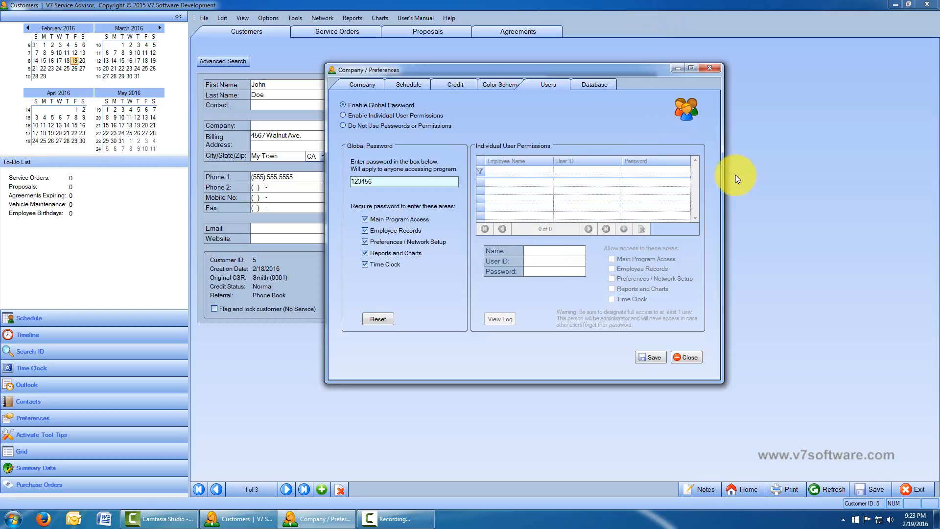
click(661, 355)
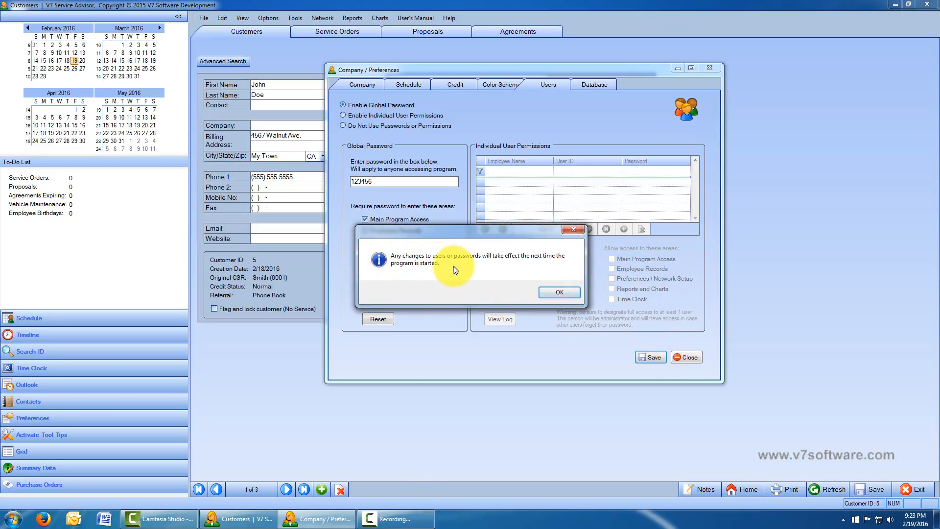
- Dismiss the restart notice and select Enable Individual User Permissions
click(558, 292)
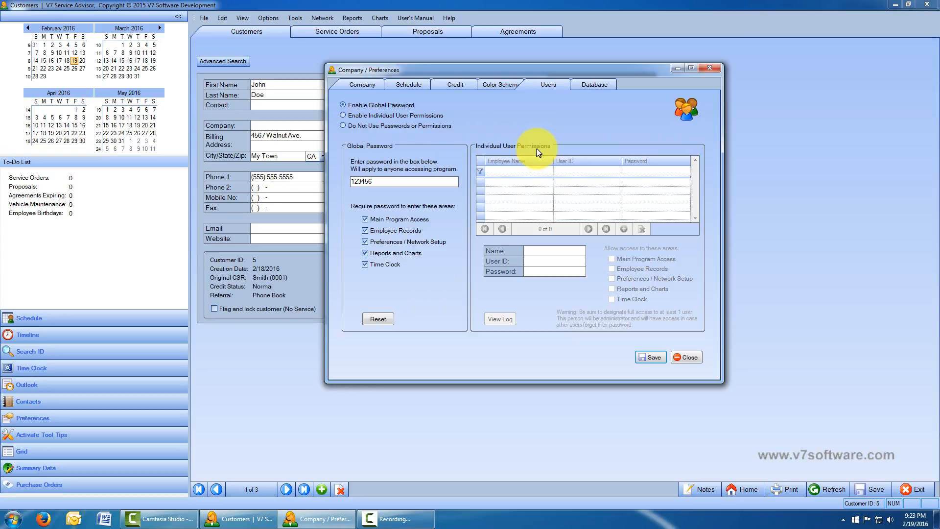
click(343, 115)
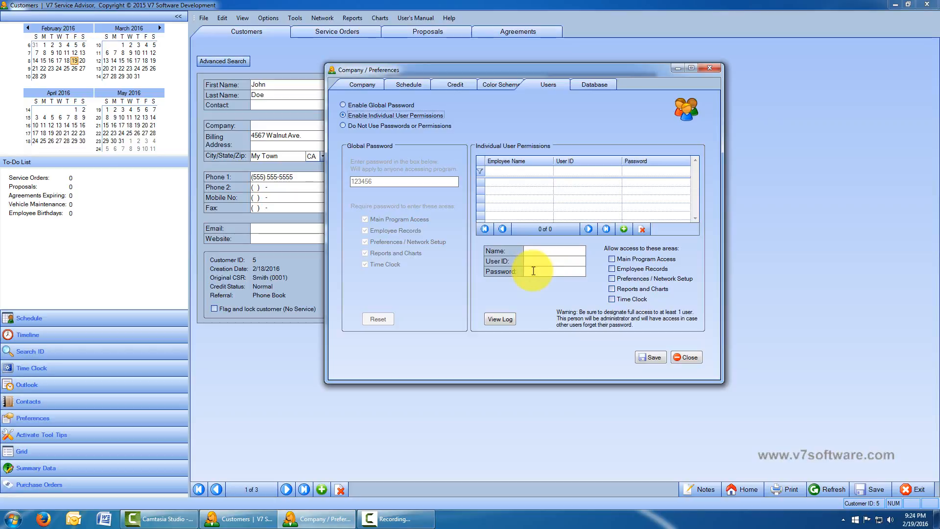
- Allow only Main Program Access and Reports and Charts, leaving Employee Records and Preferences unticked
click(611, 259)
click(611, 269)
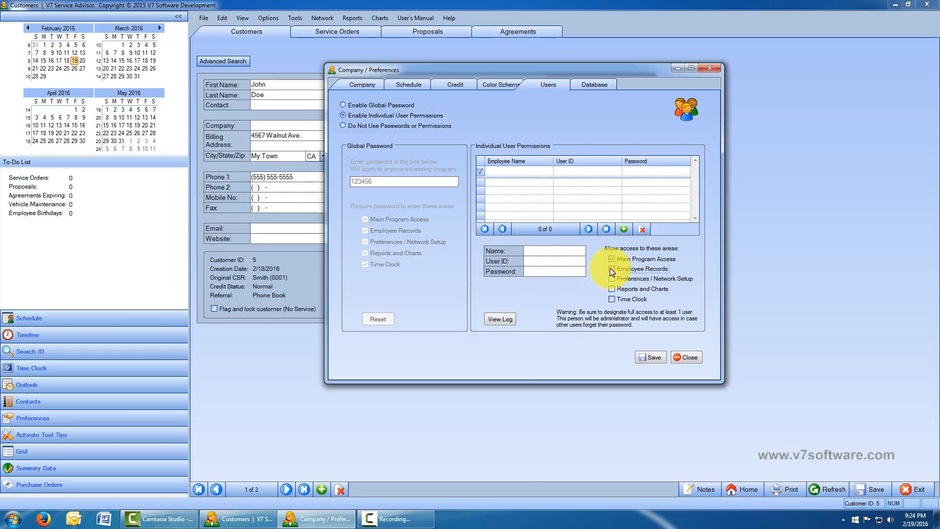
click(612, 278)
click(611, 288)
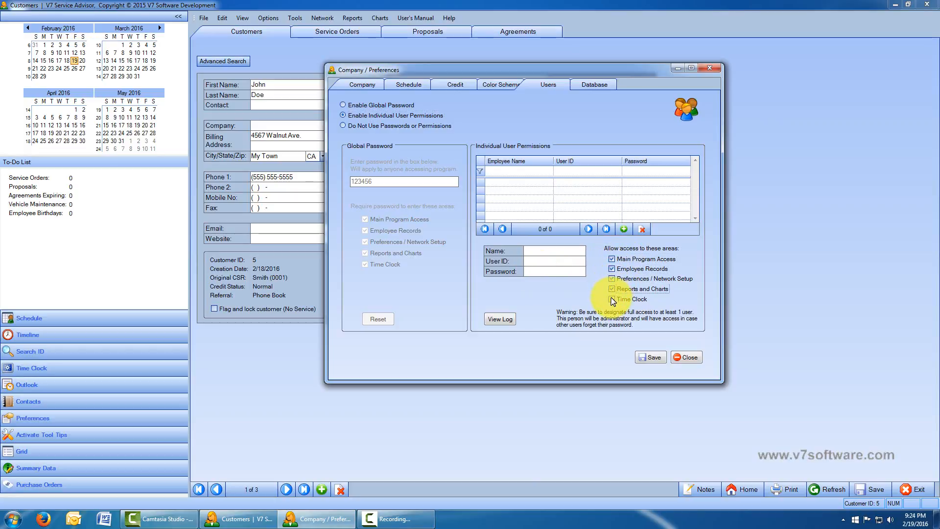
click(612, 299)
click(613, 278)
click(611, 269)
click(613, 258)
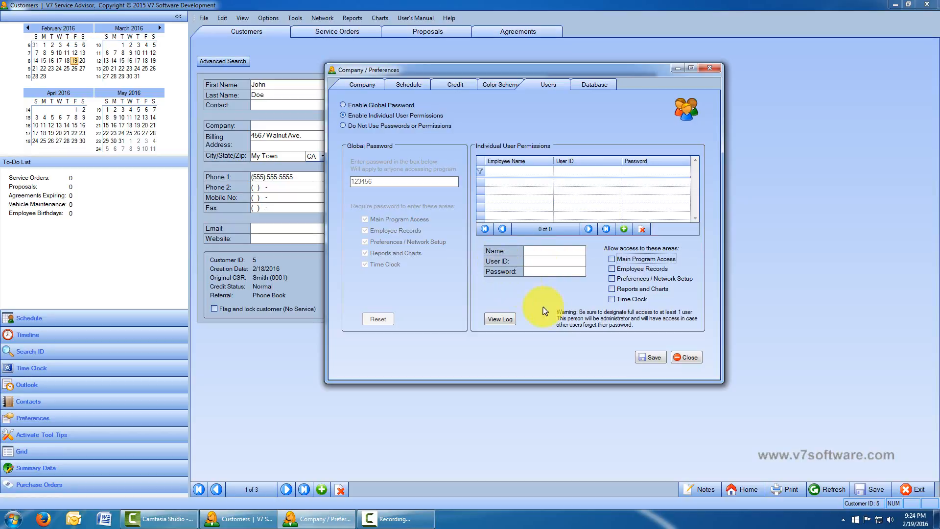
click(610, 260)
click(611, 290)
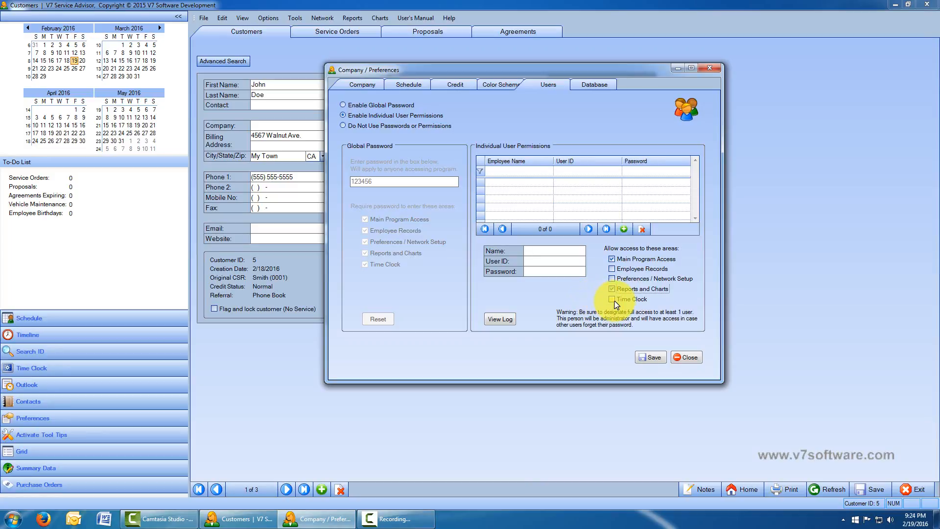
click(539, 302)
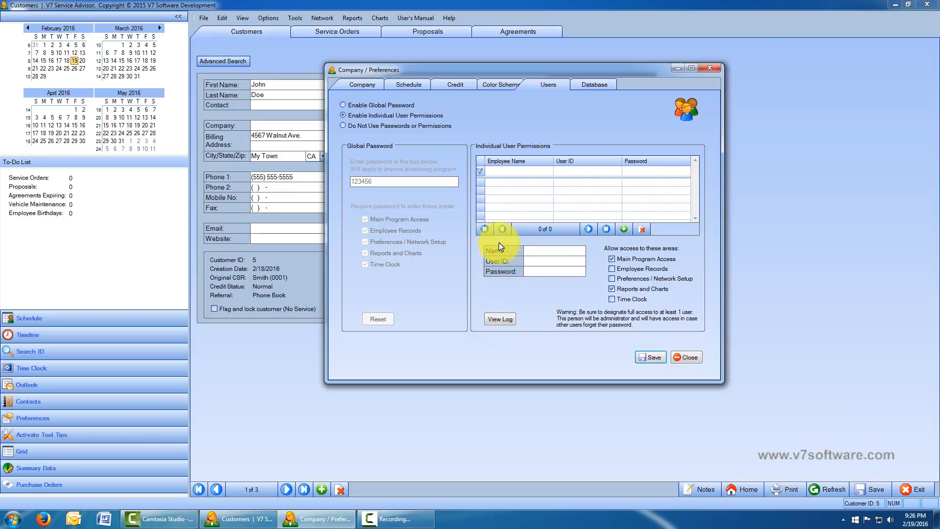
click(499, 319)
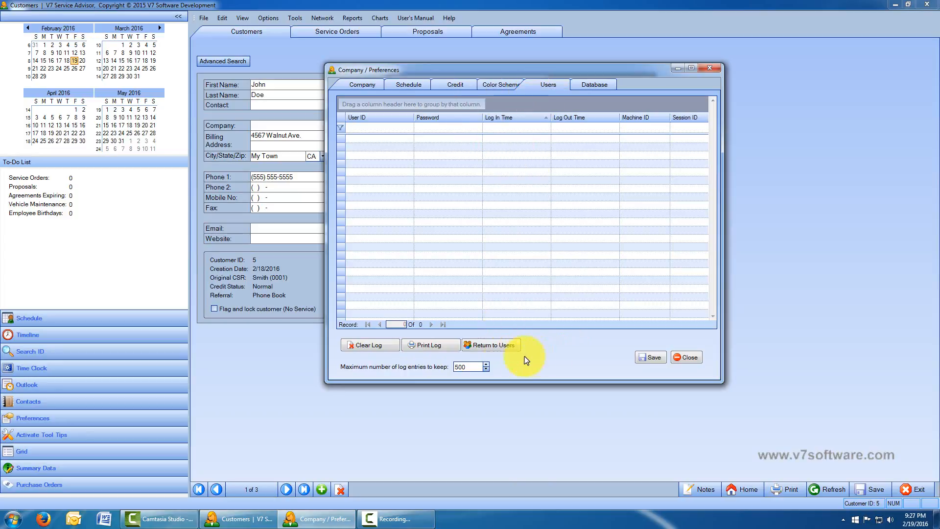
click(492, 347)
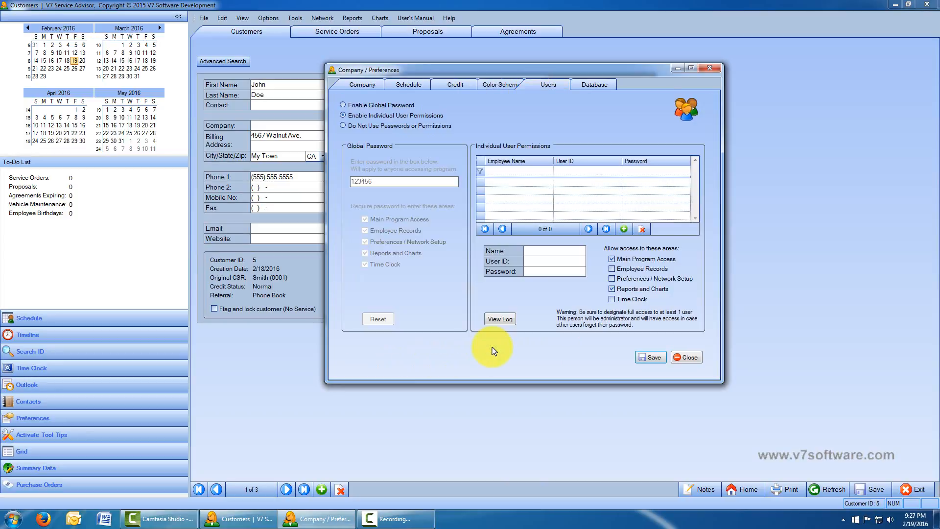
- Save, acknowledge the no-users warning, and select Do Not Use Passwords or Permissions
click(651, 357)
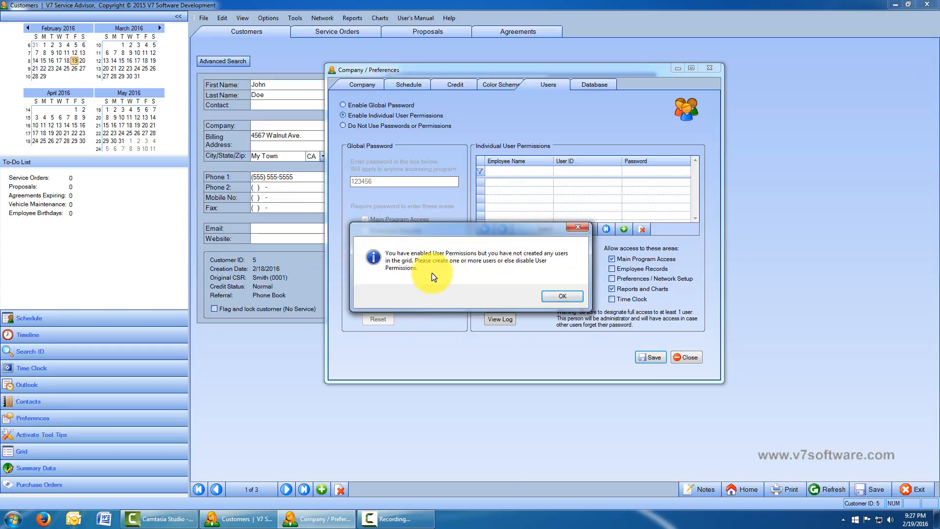
click(577, 295)
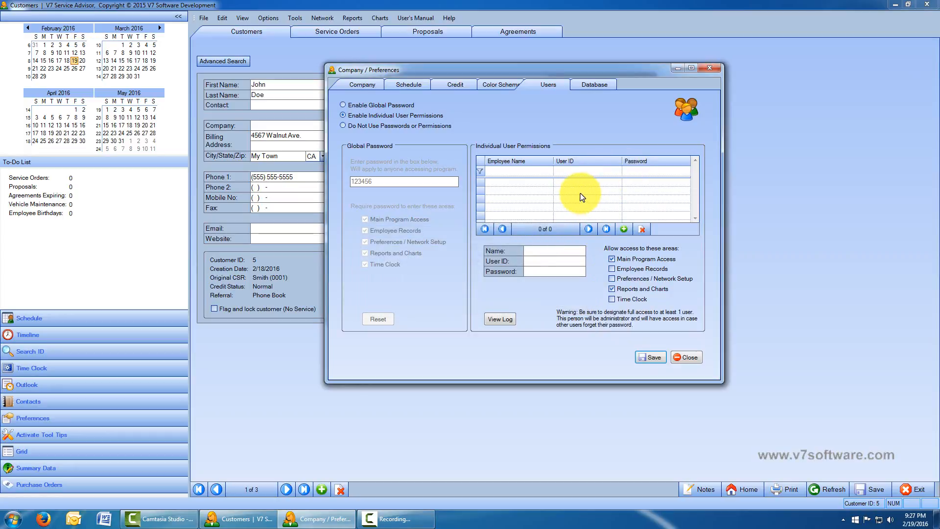
click(344, 125)
- Switch to the Database tab of the Company / Preferences window
click(589, 84)
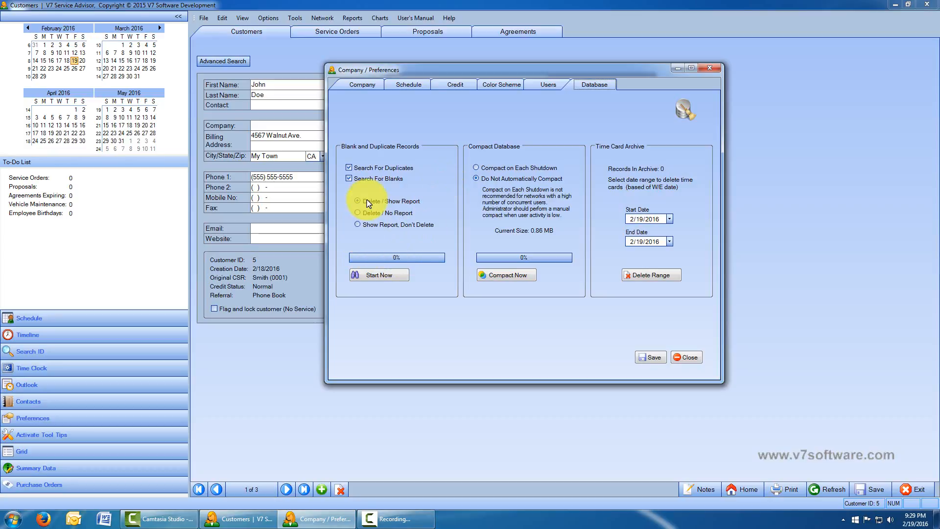
- Run and confirm the blank/duplicate cleanup, then close the report: 3 scanned, none deleted
click(371, 276)
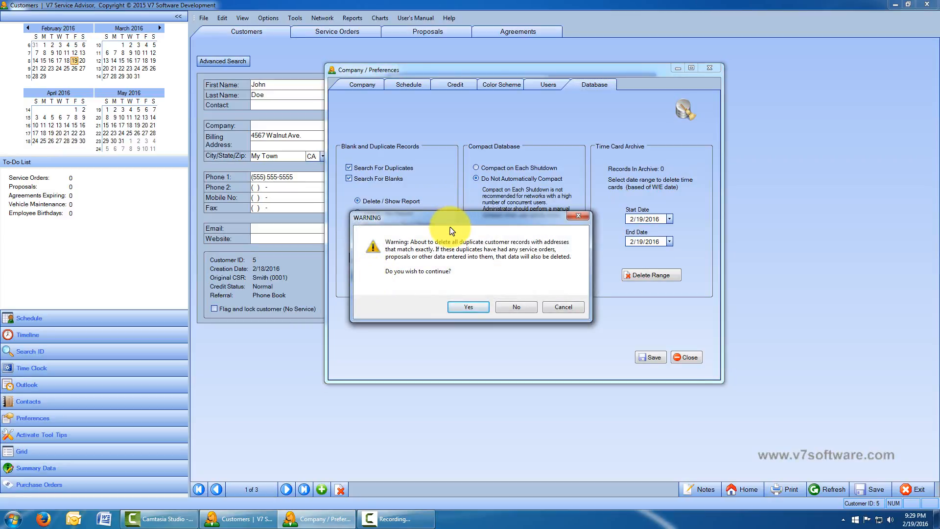
click(469, 307)
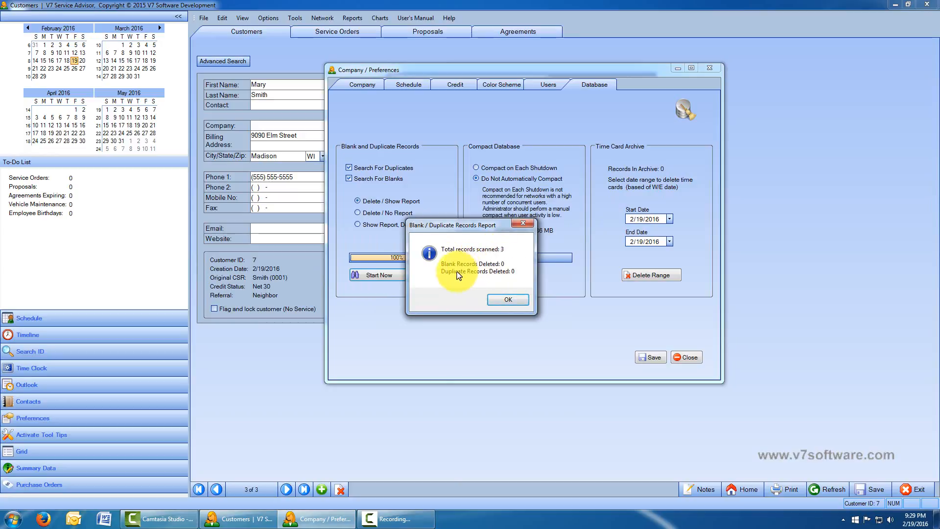
click(509, 300)
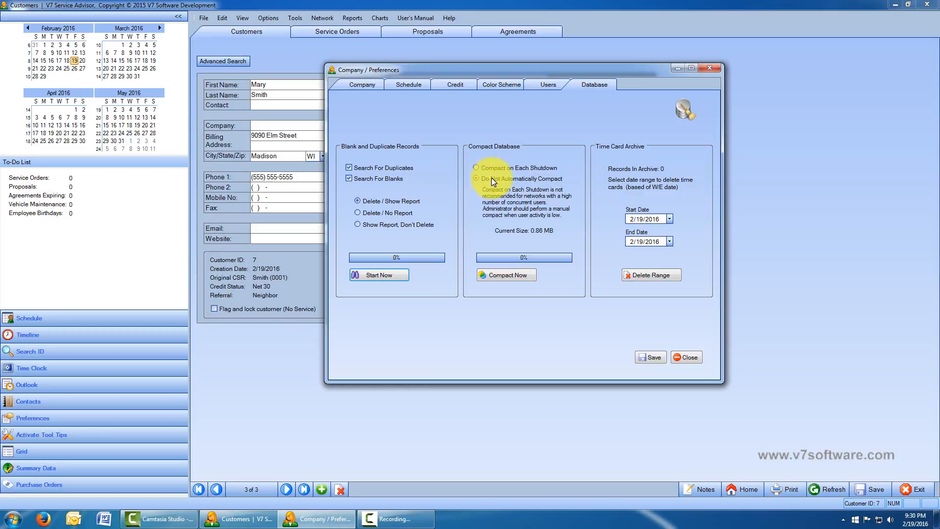
- Compact the 0.86 MB database and acknowledge it is already at its smallest size
click(500, 273)
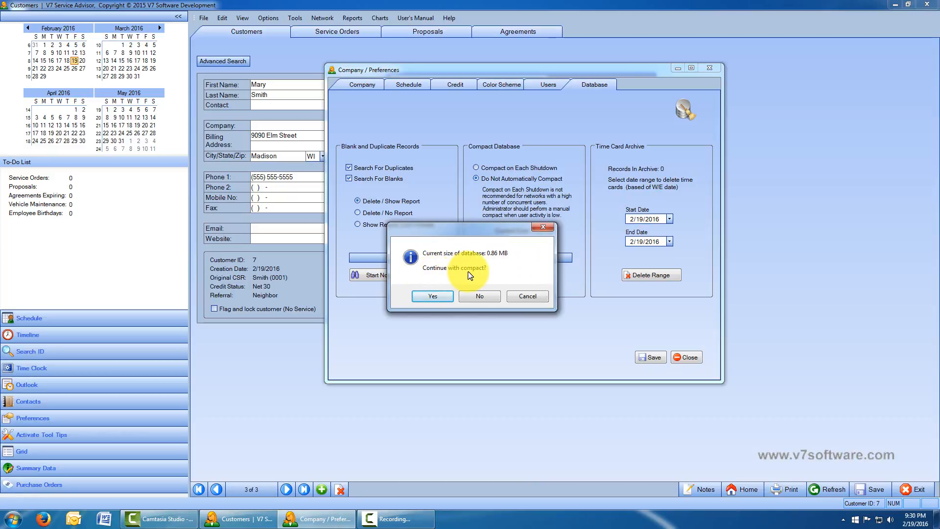
click(434, 296)
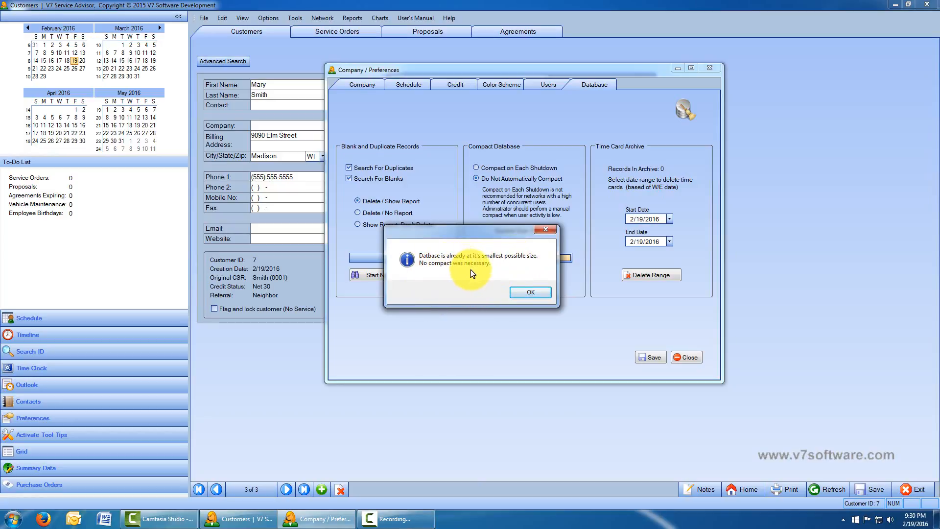
click(533, 292)
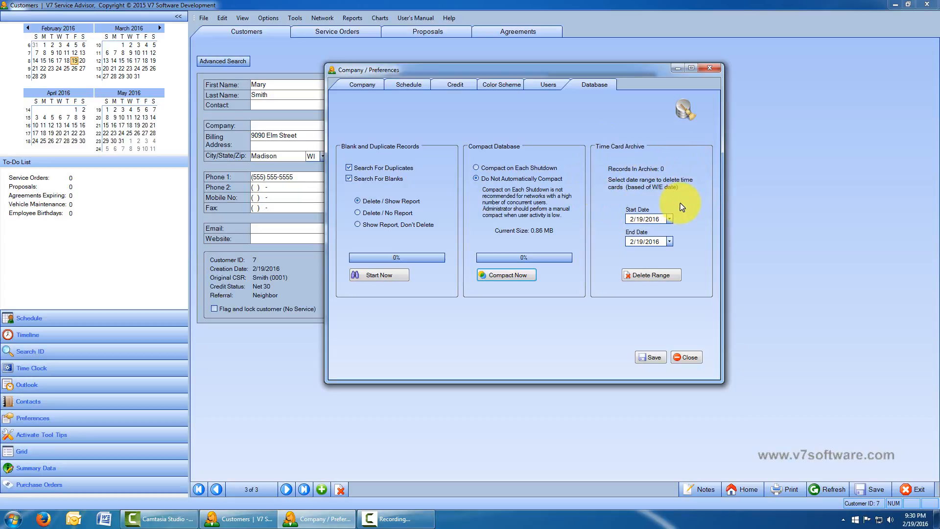
- Pick June 7, 2016 as the time card archive end date from the calendar
click(669, 242)
click(667, 254)
click(667, 254)
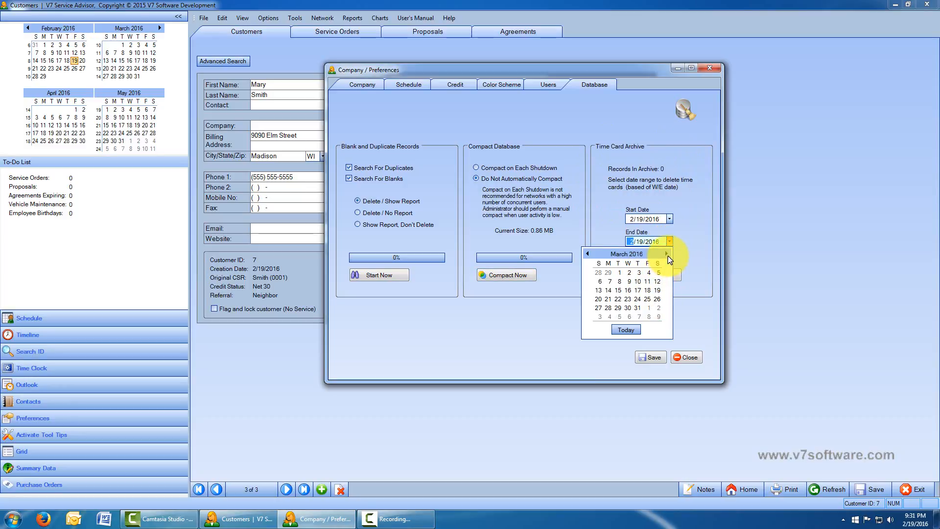
click(666, 254)
click(667, 254)
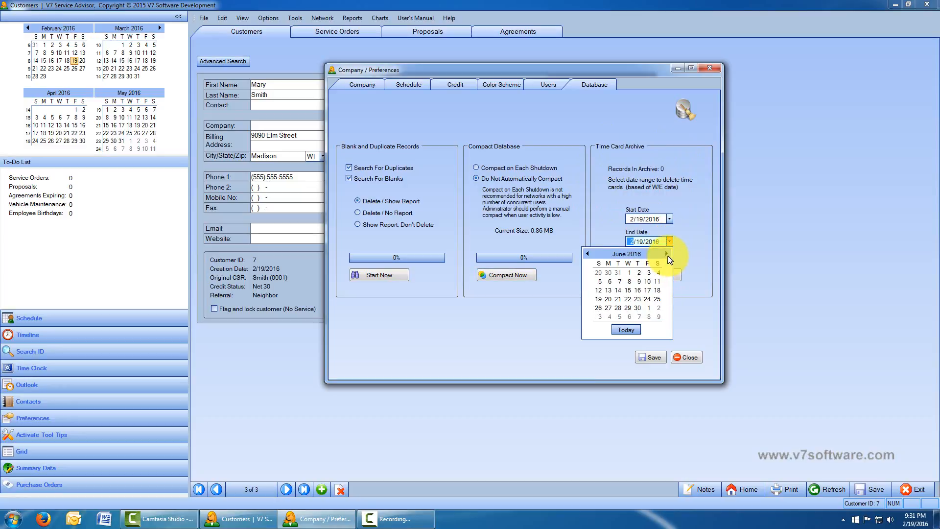
click(619, 280)
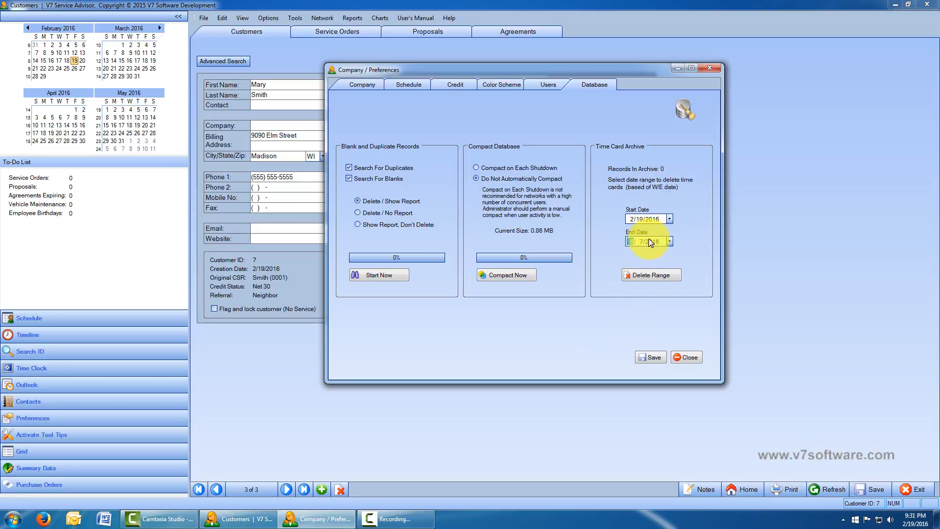
- Try Delete Range on archived time cards, acknowledge no records, and close Preferences
click(664, 275)
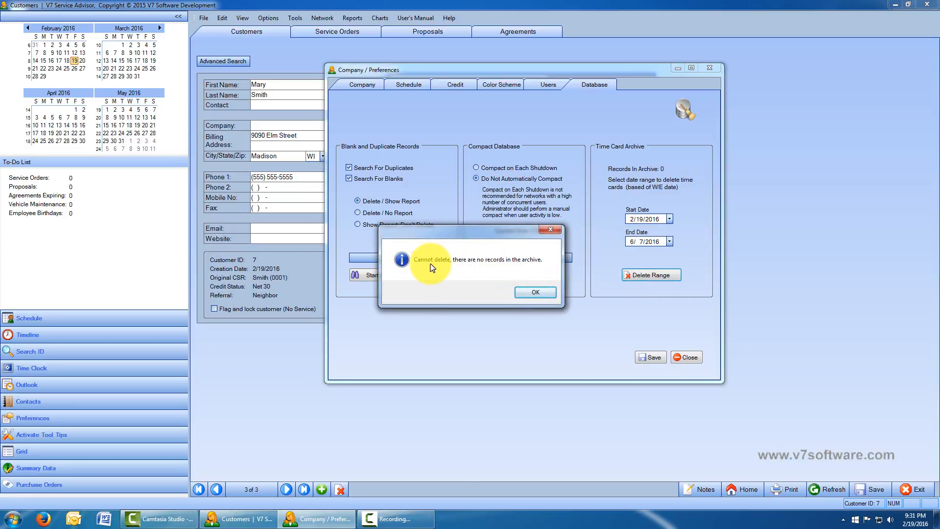
click(540, 293)
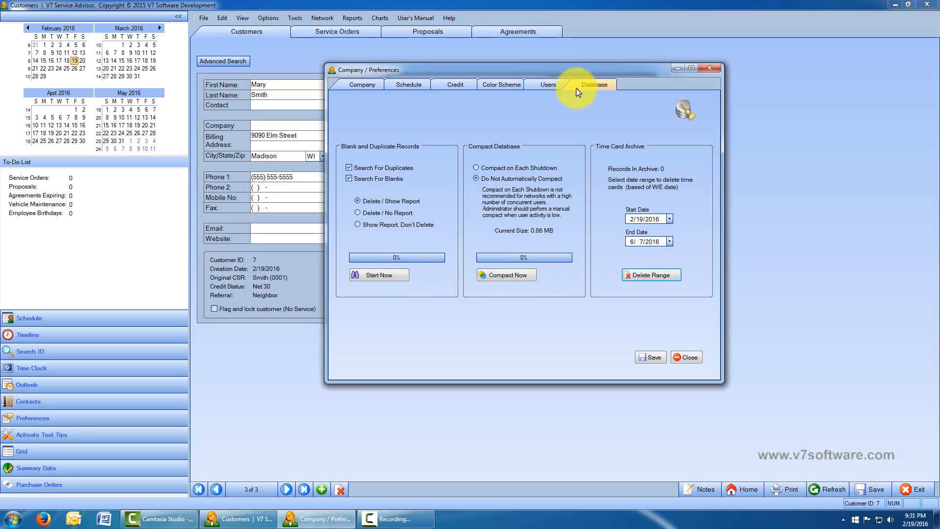
click(691, 357)
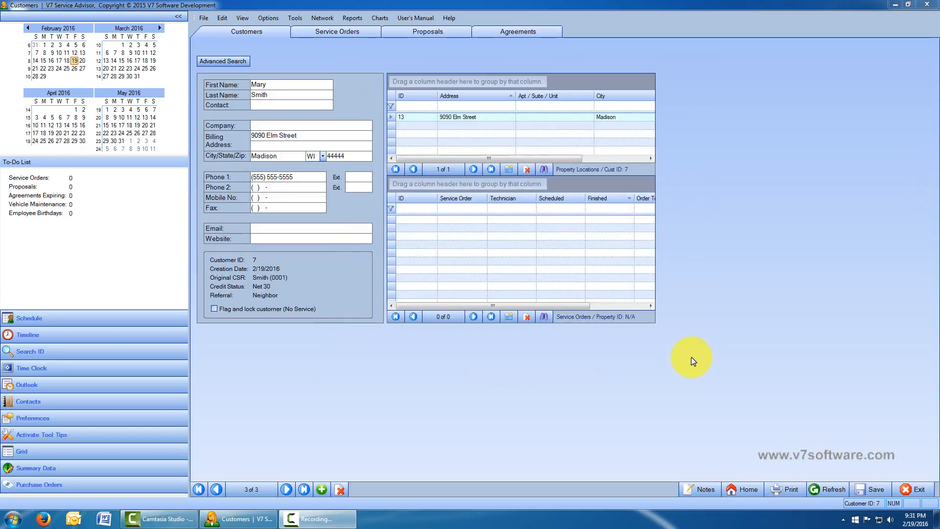